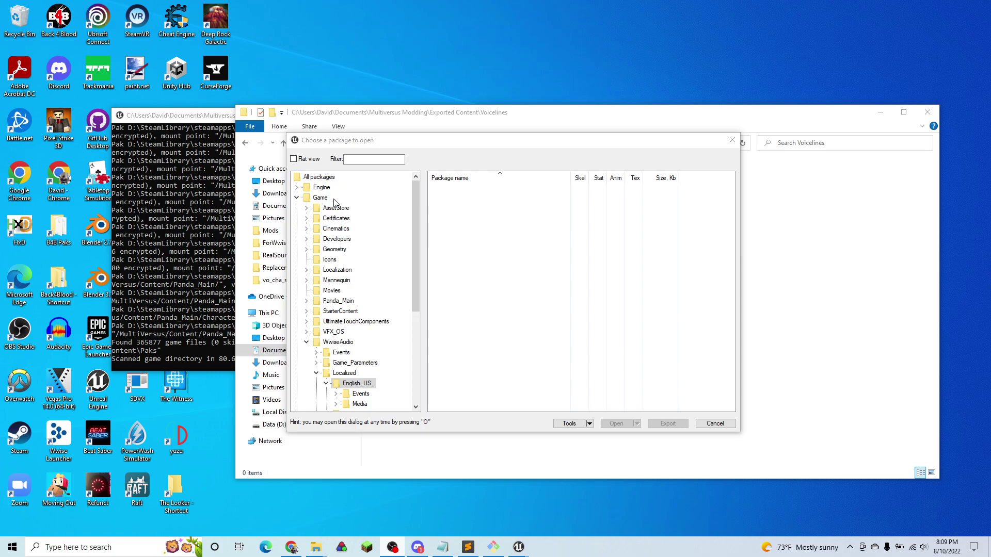
- Expand Game > WwiseAudio > Localized in the package tree and select the English_US_ folder
left_click(320, 199)
left_click(335, 343)
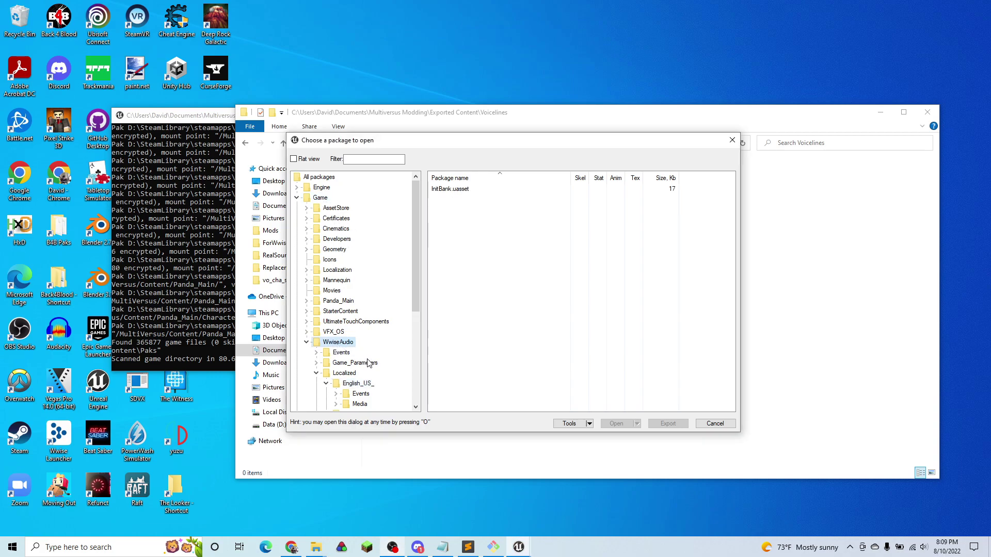
scroll(364, 350, "down", 1)
left_click(345, 343)
left_click(359, 353)
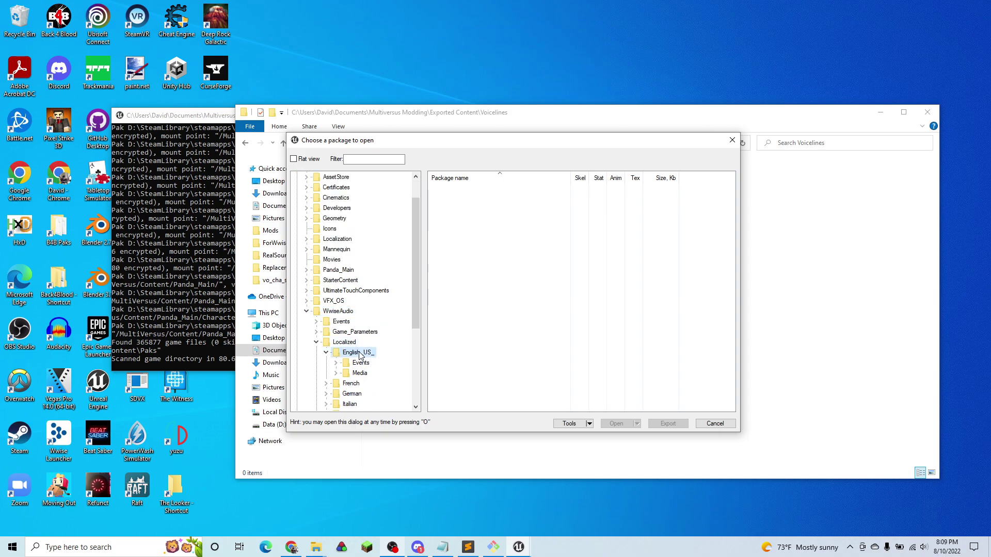
- Save all English_US_ packages to Exported Content\Voicelines, keeping the directory structure
right_click(358, 355)
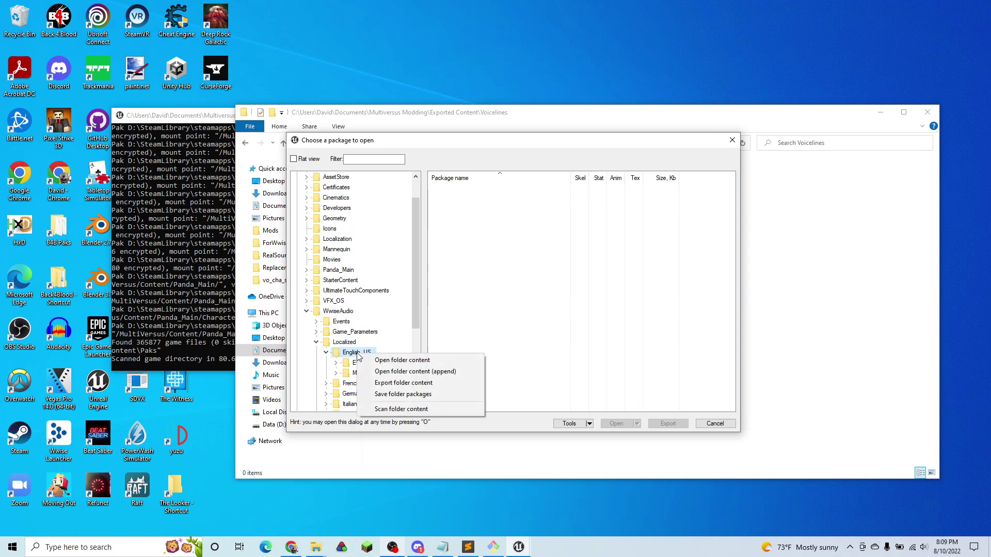
left_click(407, 395)
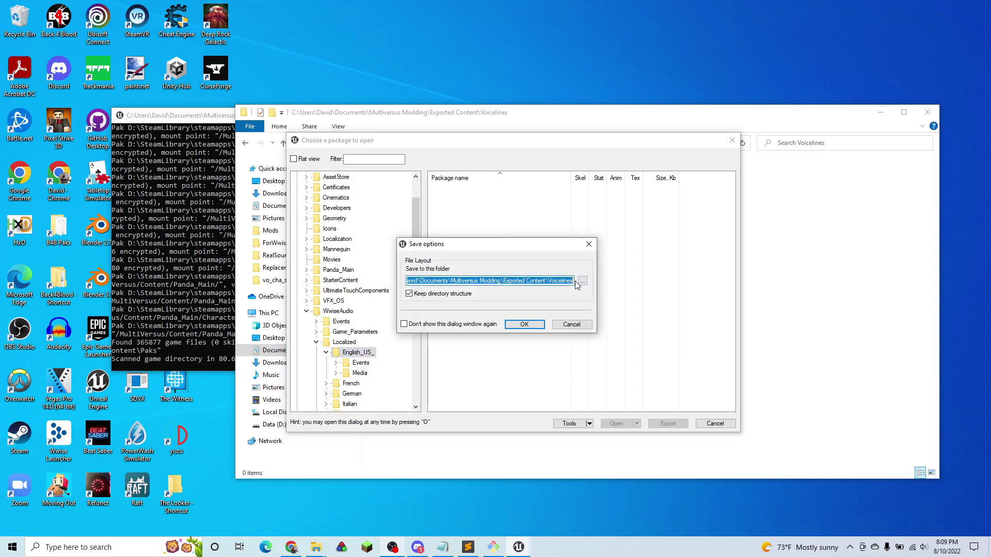
left_click(572, 283)
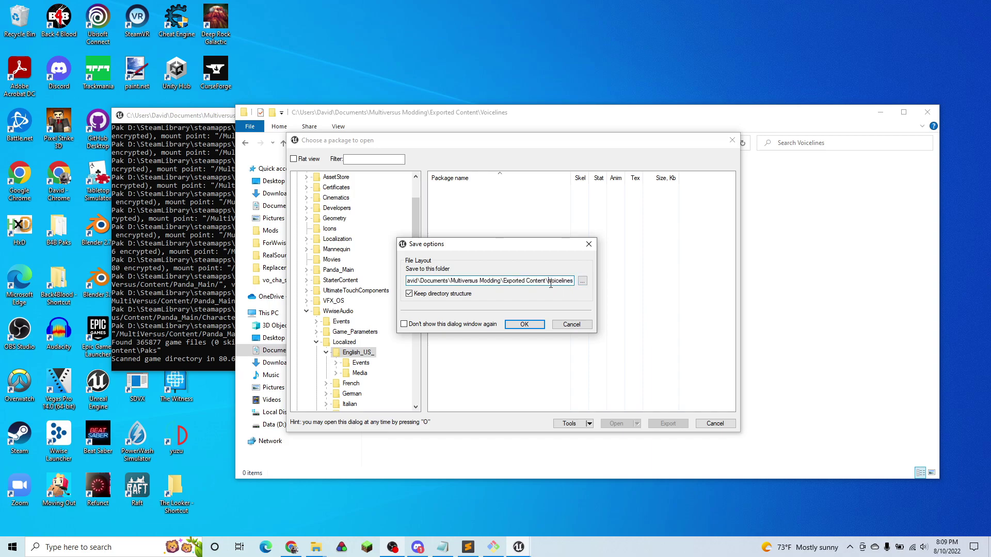
double_click(551, 282)
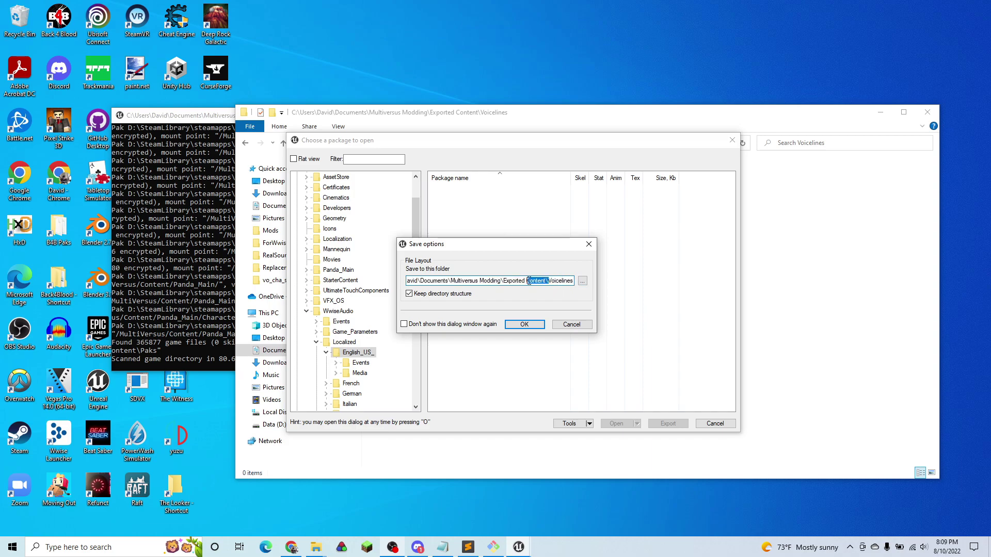
left_click(525, 324)
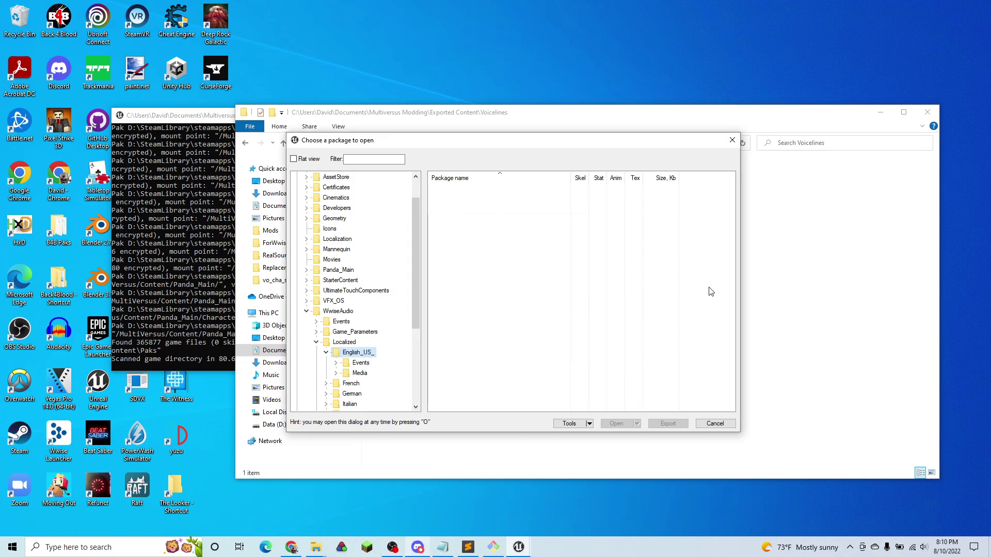
- Close UModel and drill into Game\WwiseAudio\Localized\English_US_\Events\vo\vo_cha in Explorer
left_click(732, 140)
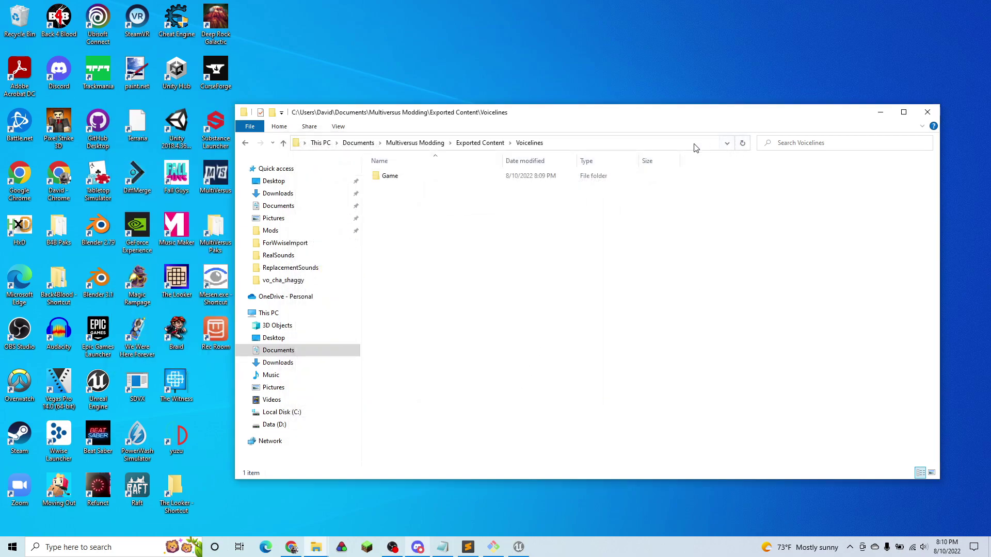
double_click(447, 178)
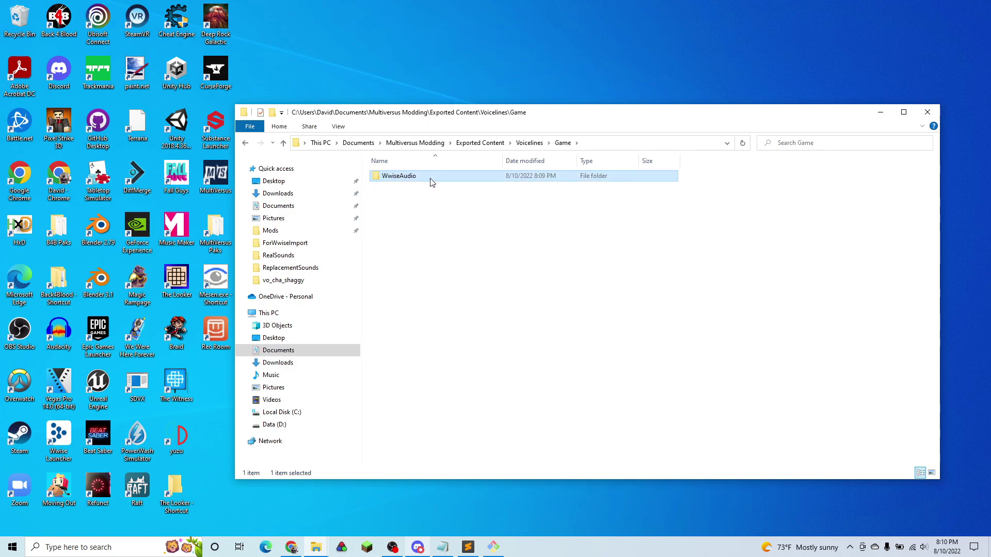
double_click(431, 179)
double_click(408, 178)
double_click(428, 180)
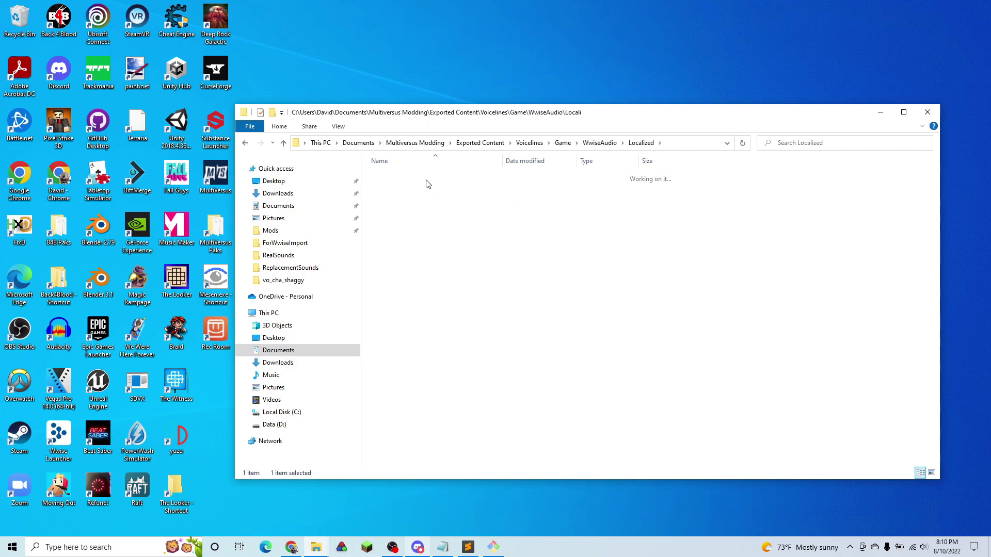
left_click(406, 178)
double_click(405, 178)
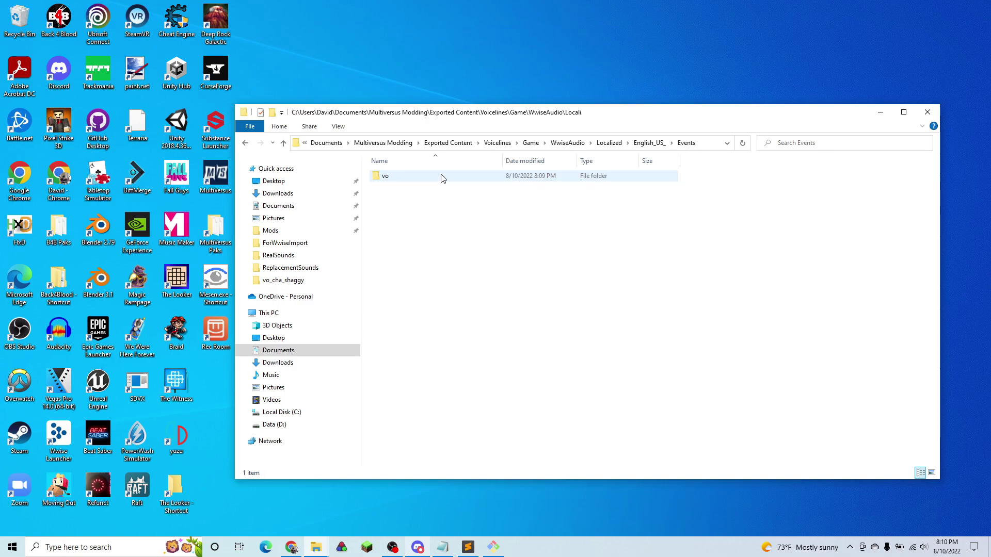
double_click(401, 178)
double_click(416, 190)
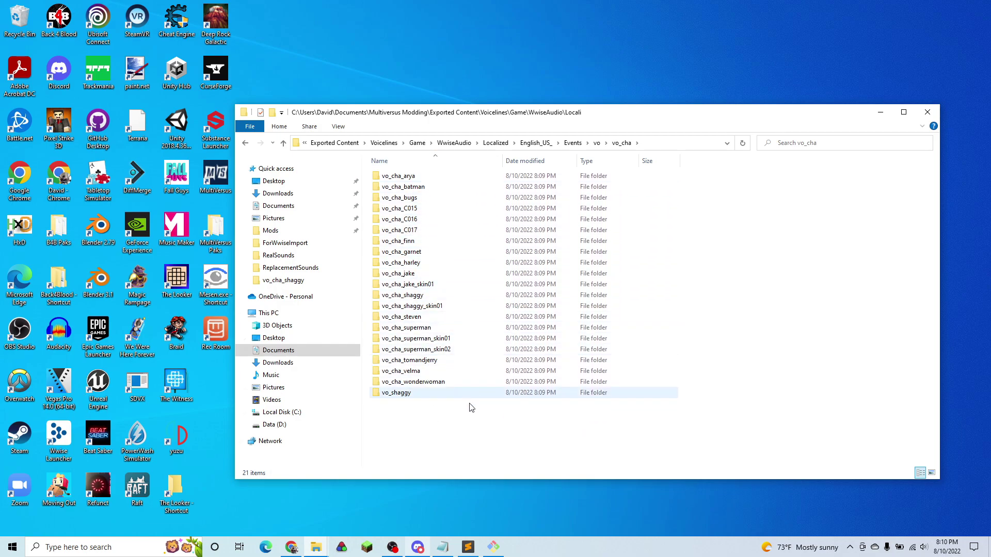
- Open vo_cha_steven, widen the Name column, and scroll through its 502 voice files
double_click(441, 318)
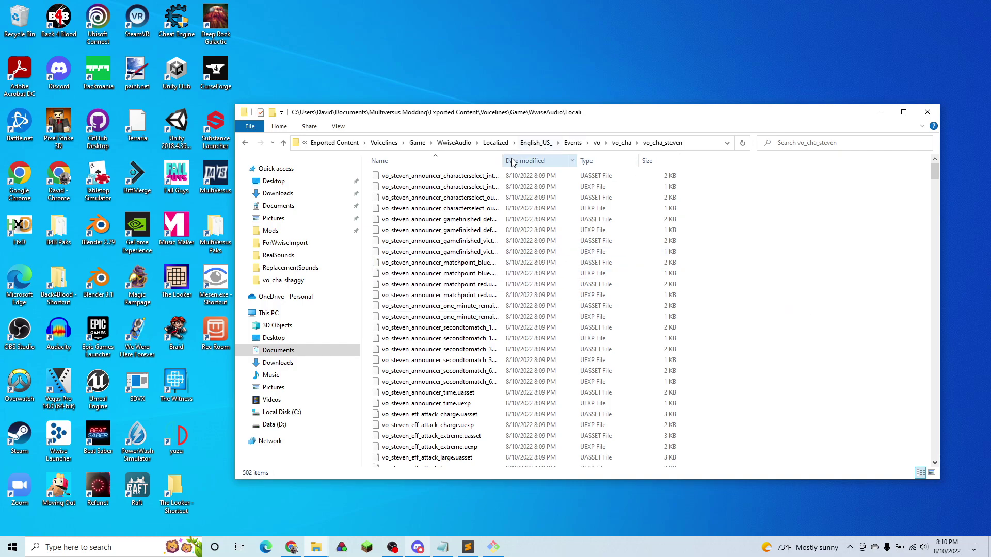
left_click_drag(502, 161, 589, 161)
scroll(563, 248, "down", 20)
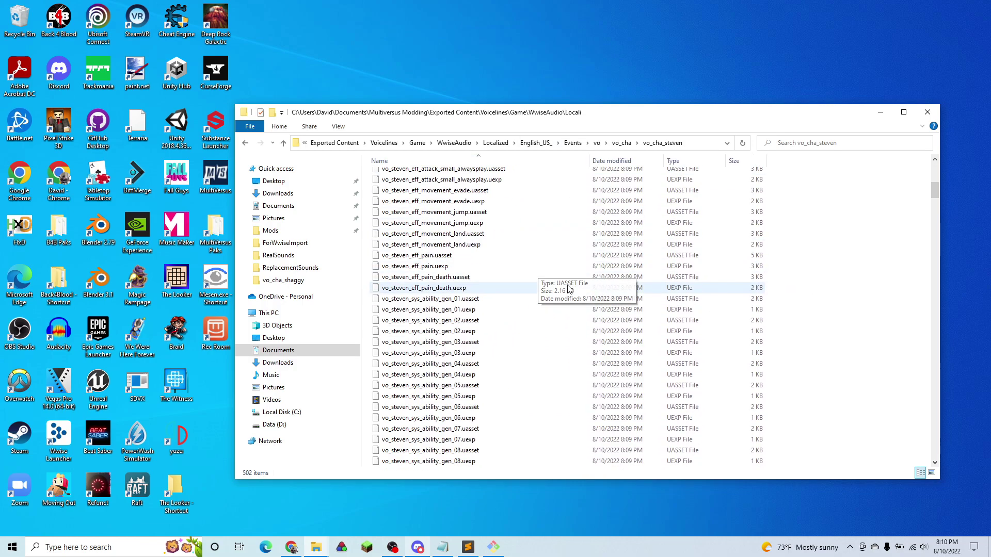
left_click_drag(941, 219, 904, 258)
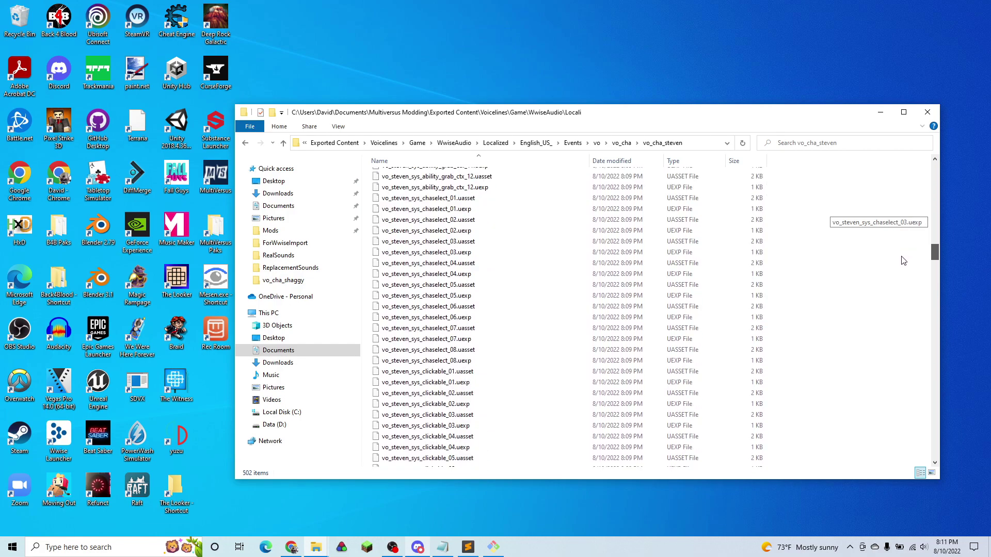
left_click_drag(903, 266, 922, 462)
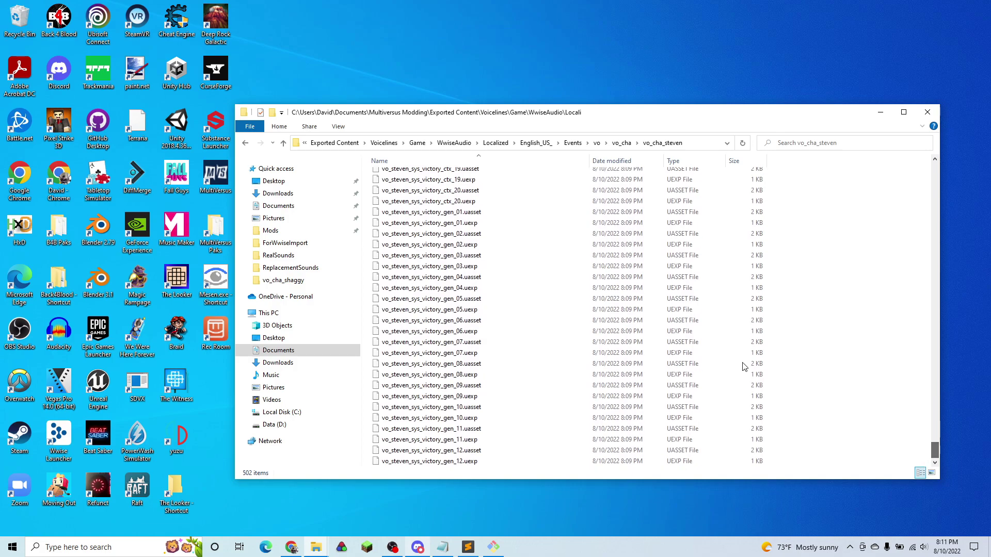
scroll(532, 300, "up", 4)
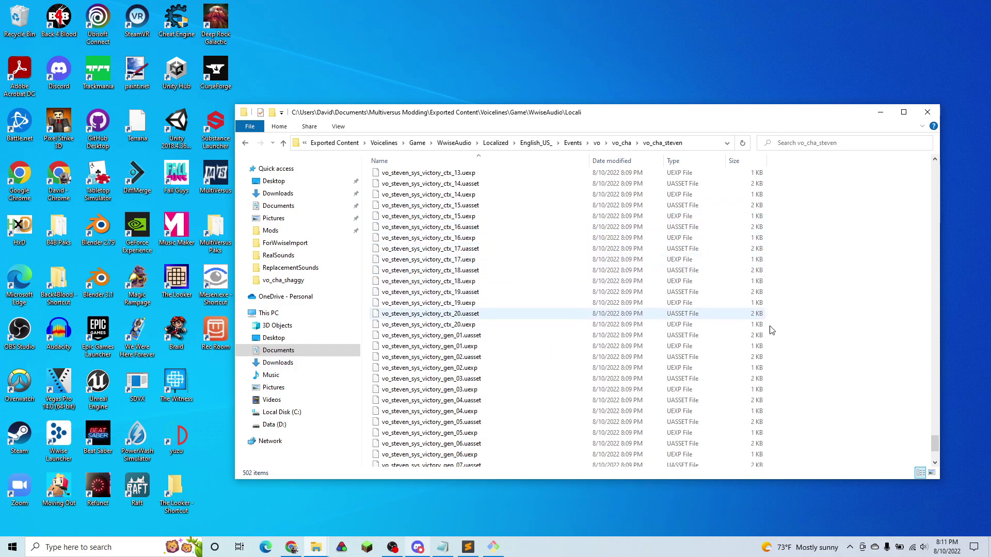
scroll(846, 377, "up", 4)
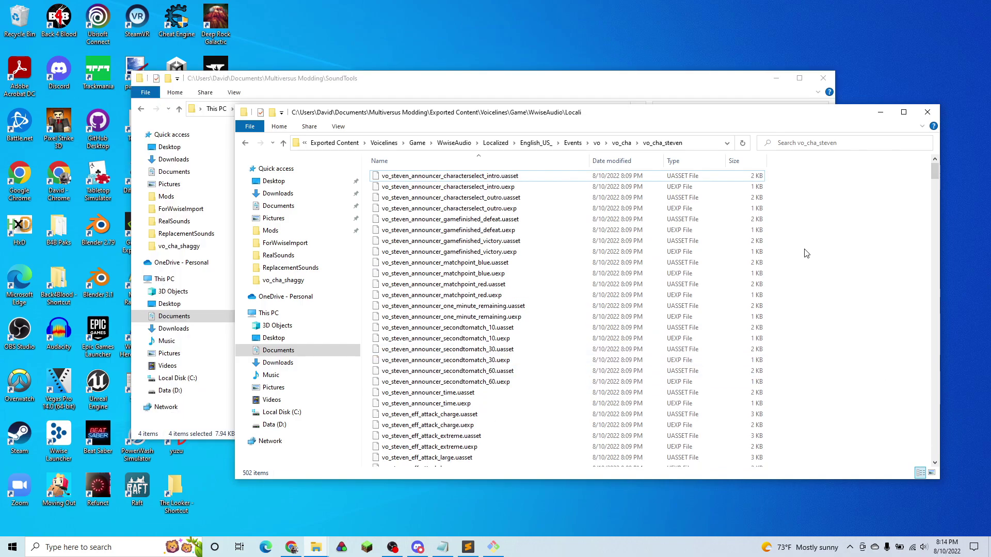
- Copy the four Step1–Step4 Python scripts from SoundTools into vo_cha_steven
left_click(403, 82)
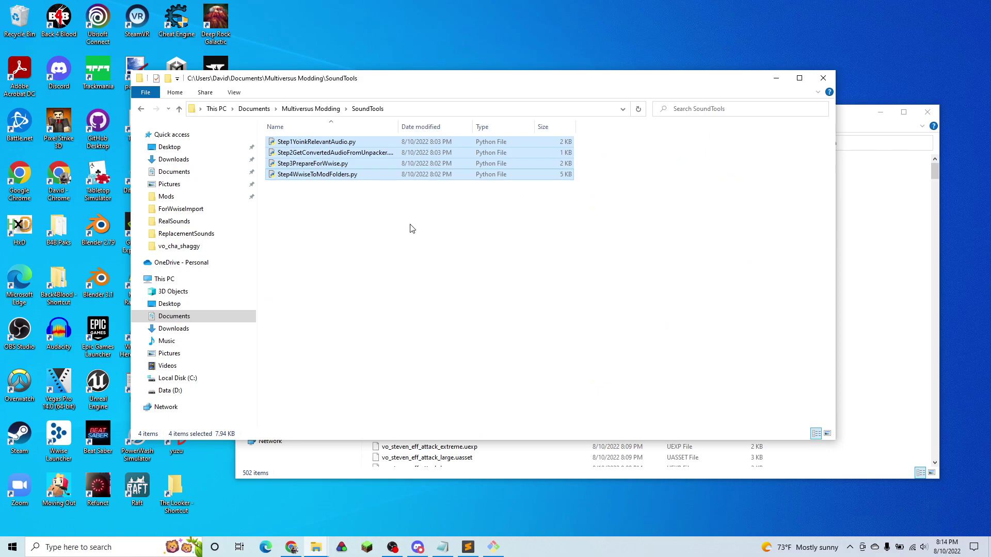
left_click_drag(369, 213, 354, 141)
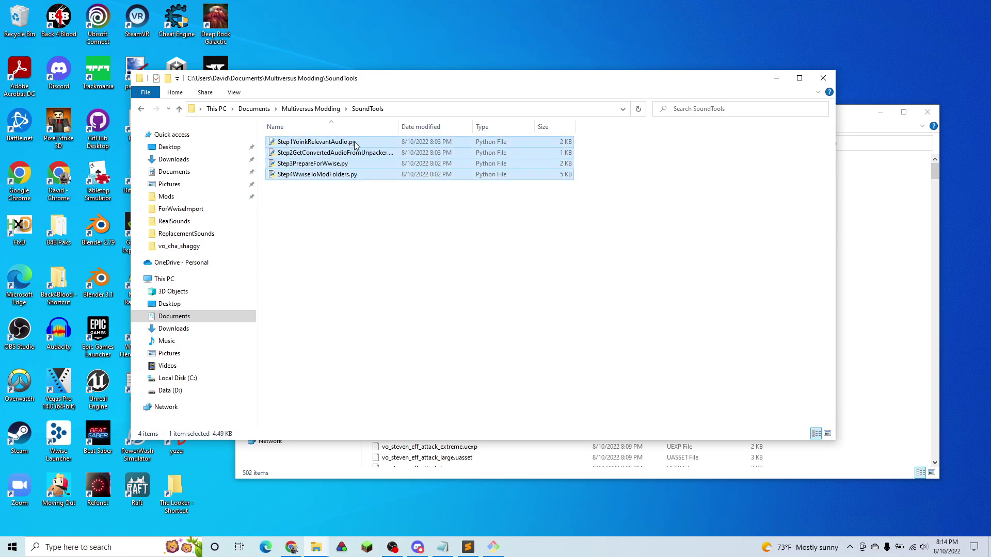
left_click(891, 280)
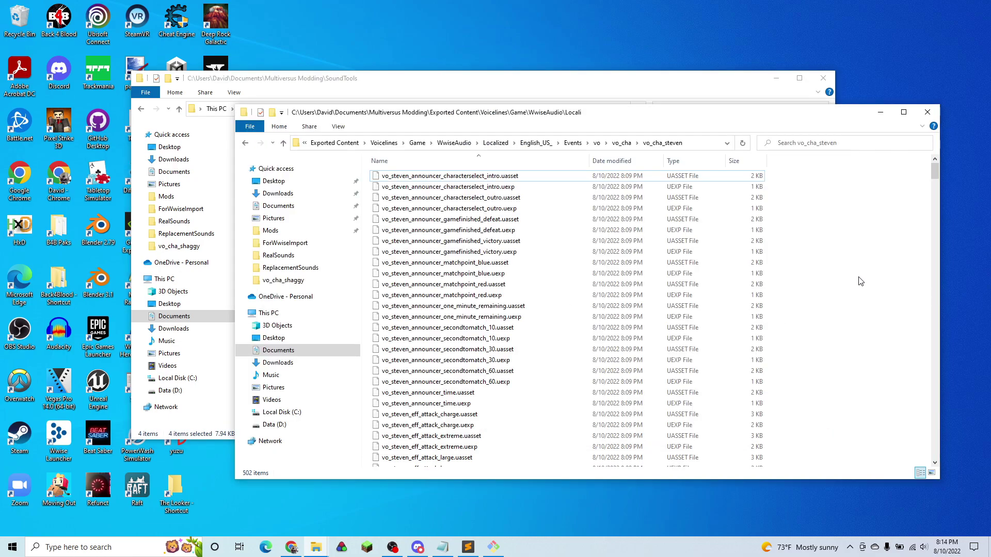
key("ctrl+v")
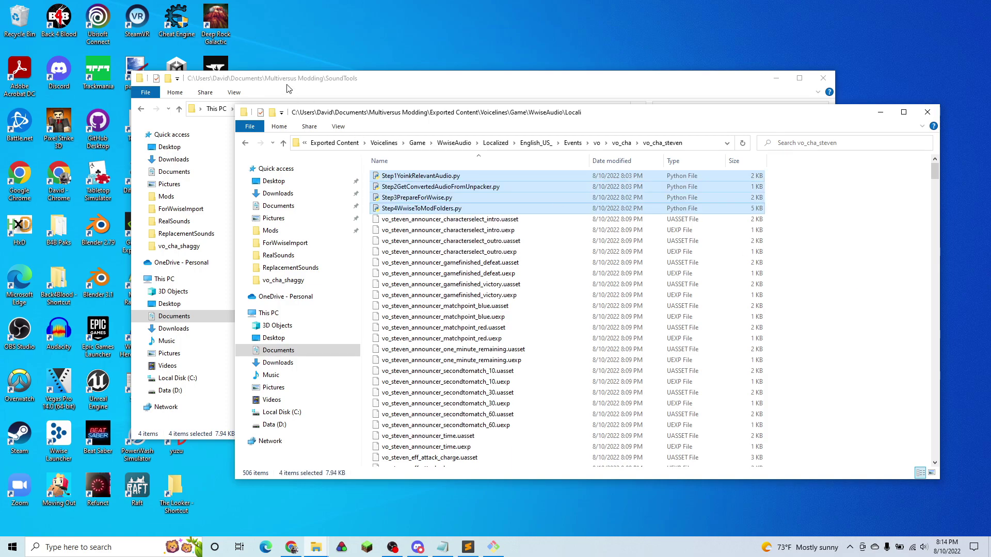
- Select the Wwise-Unpacker-1.0.3 folder in Multiversus Modding and return to vo_cha_steven
left_click(367, 87)
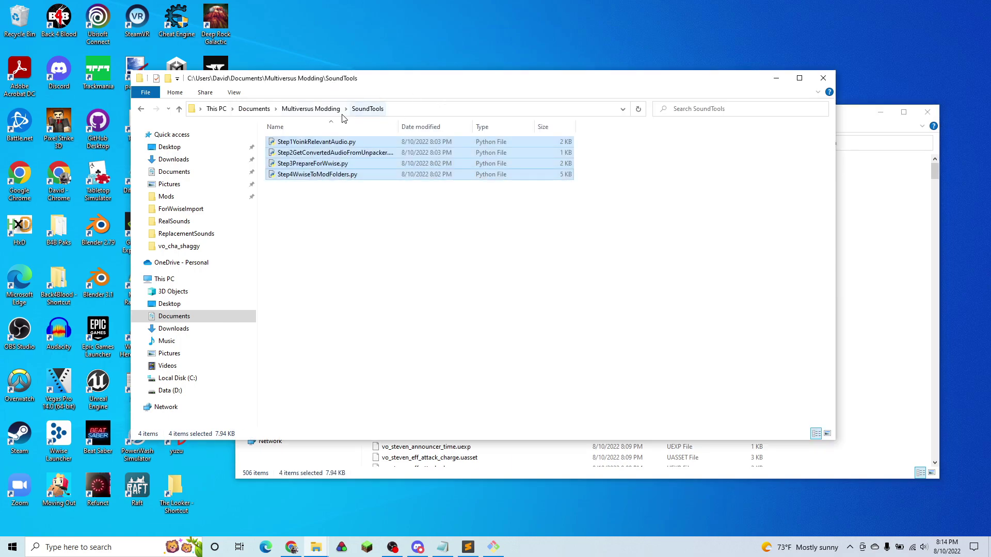
left_click(310, 108)
left_click(330, 315)
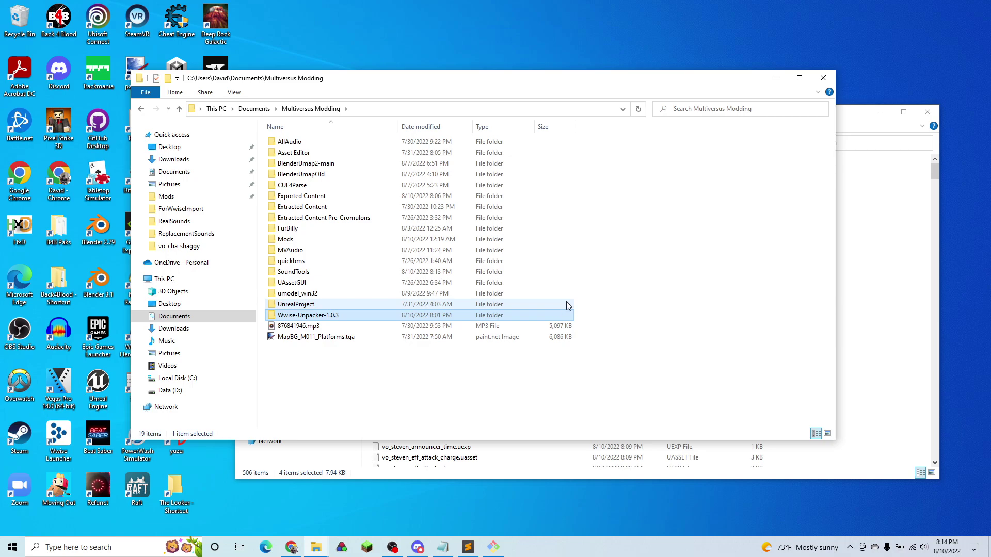
left_click(775, 78)
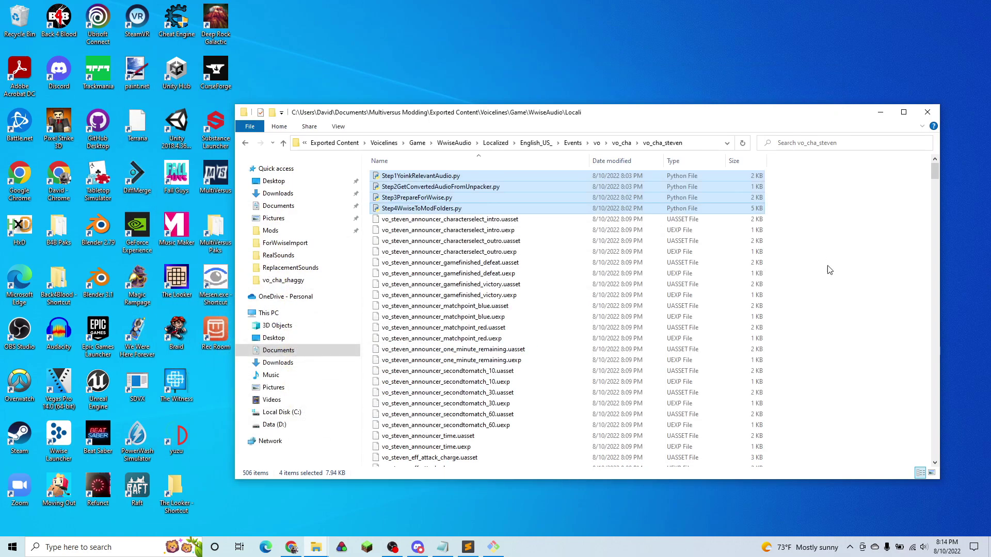
left_click(846, 308)
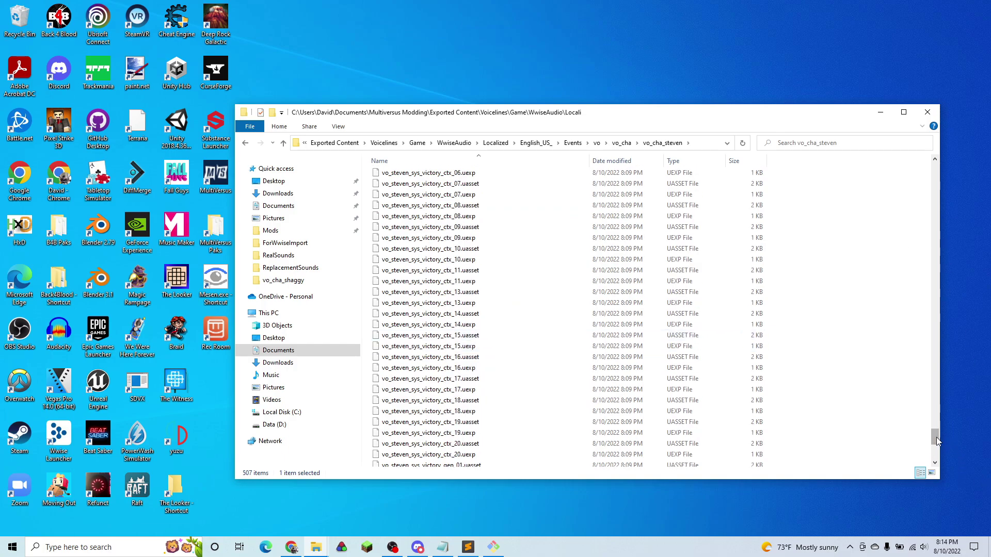
- Run Step1YoinkRelevantAudio.py and inspect its Sounds\0c\01 output folder
left_click_drag(936, 437, 936, 163)
left_click(460, 190)
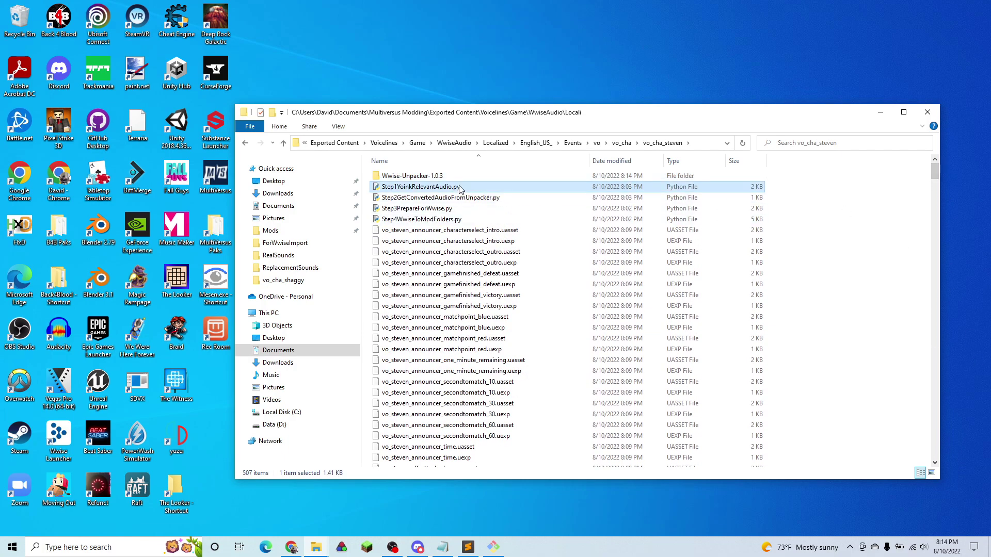
double_click(466, 189)
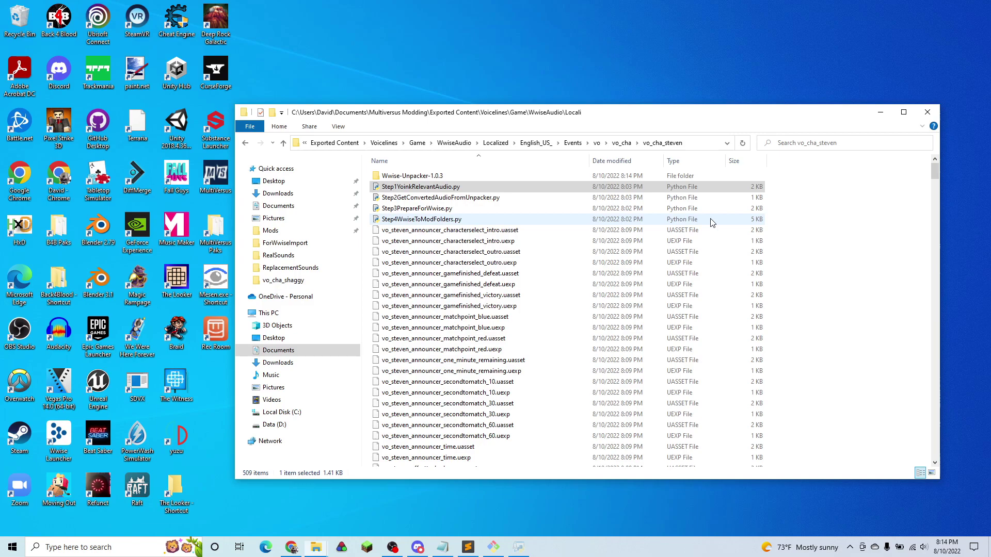
double_click(430, 176)
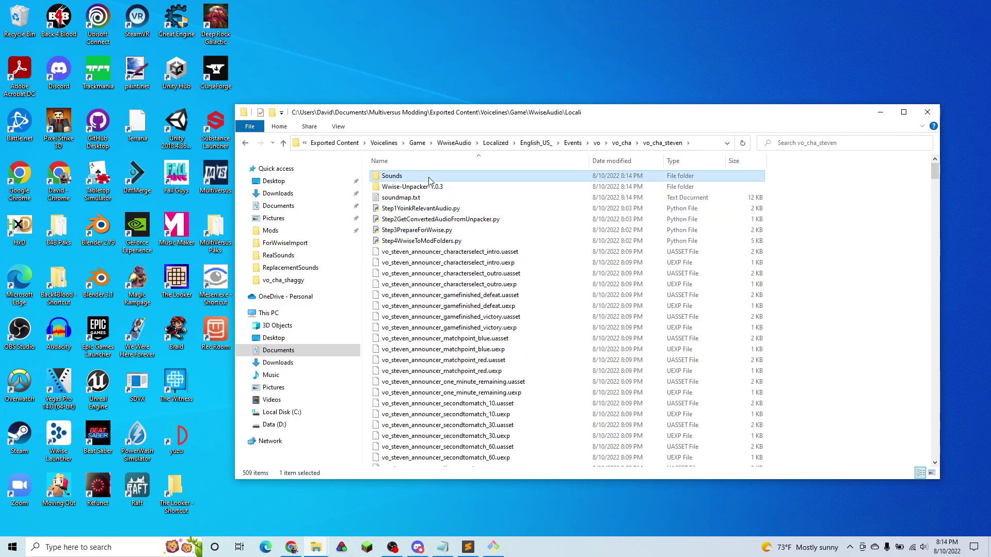
double_click(434, 207)
double_click(436, 187)
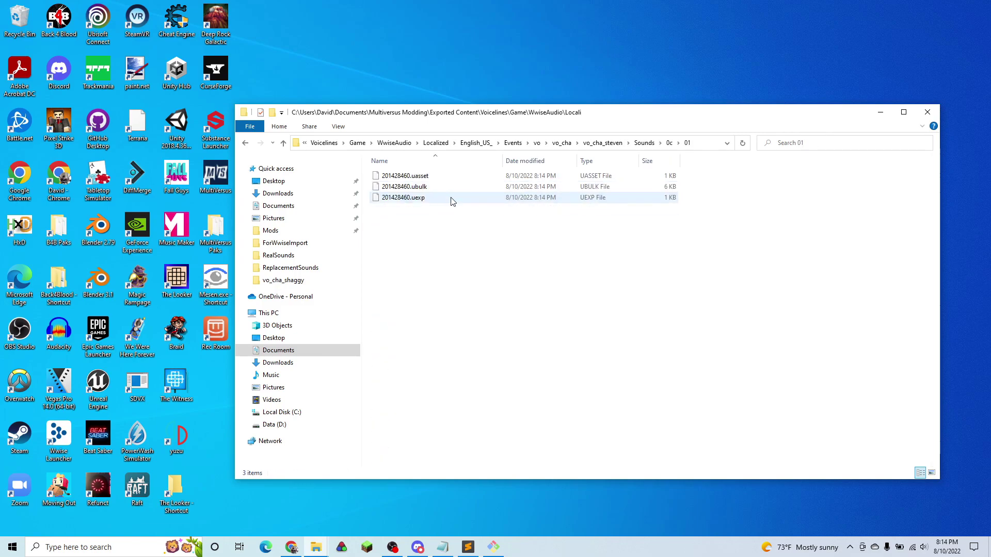
left_click(602, 143)
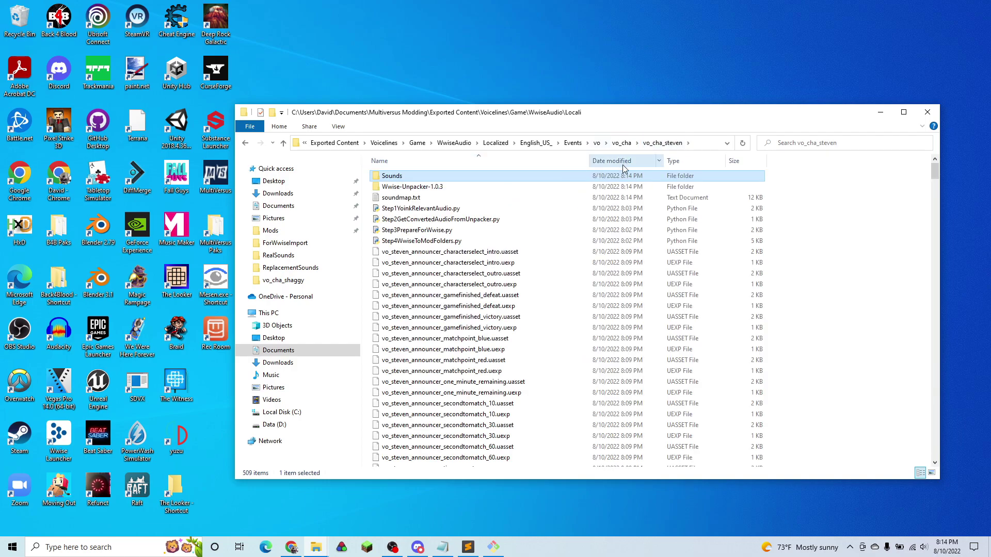
- Check the 250 ubulk files in Wwise-Unpacker-1.0.3\Game Files, then go back to Wwise-Unpacker-1.0.3
double_click(439, 187)
double_click(437, 178)
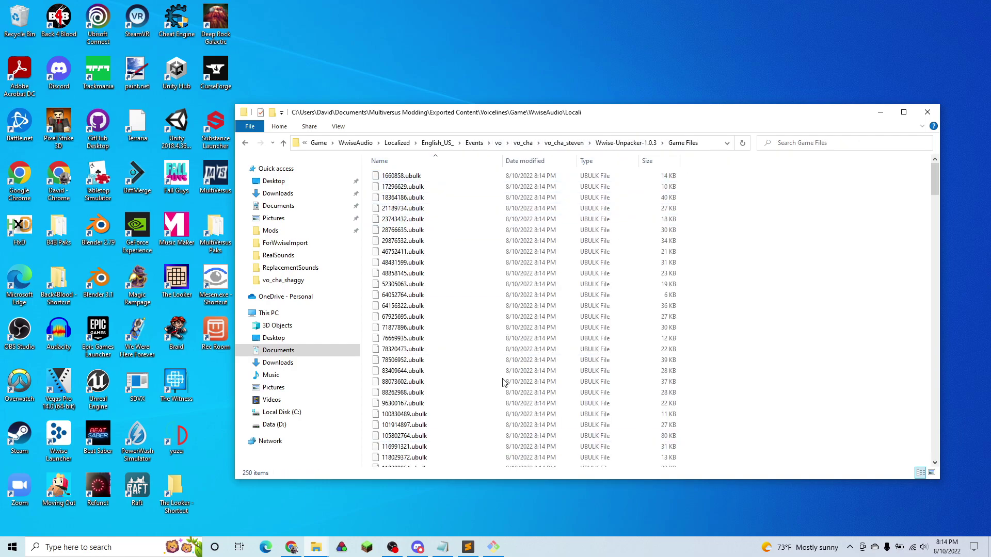
left_click(631, 144)
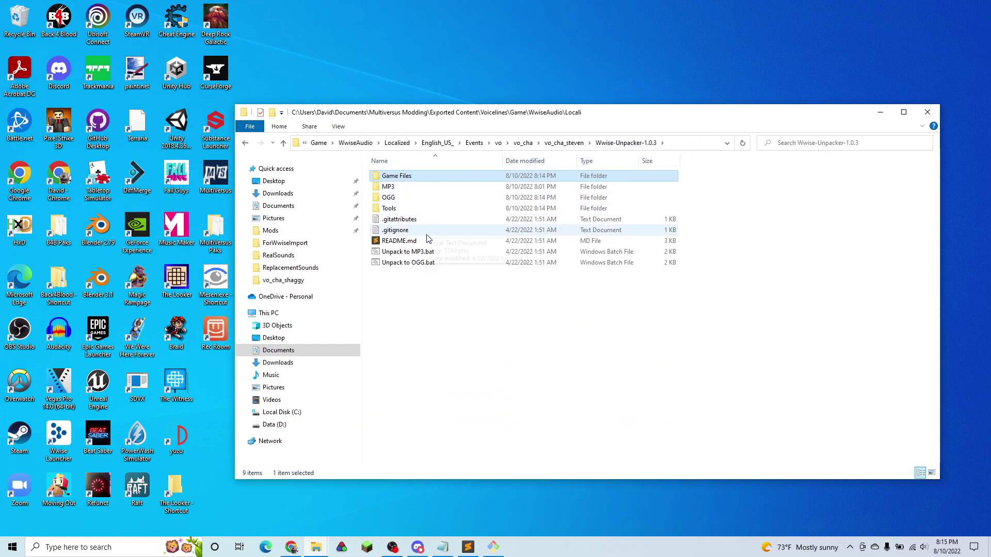
- Run 'Unpack to MP3.bat' and answer Y to delete the leftover BNKs and PCKs
double_click(421, 251)
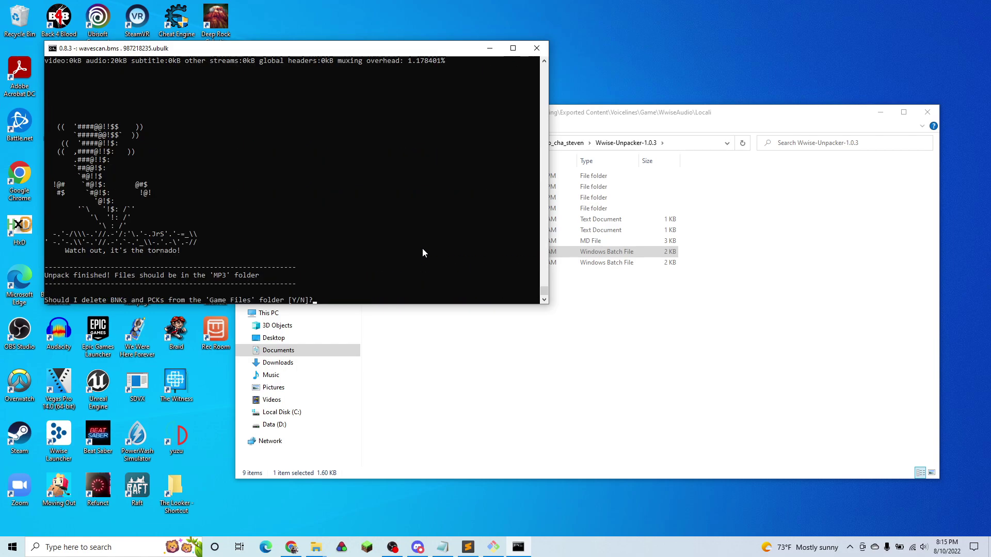
type("y")
key("Return")
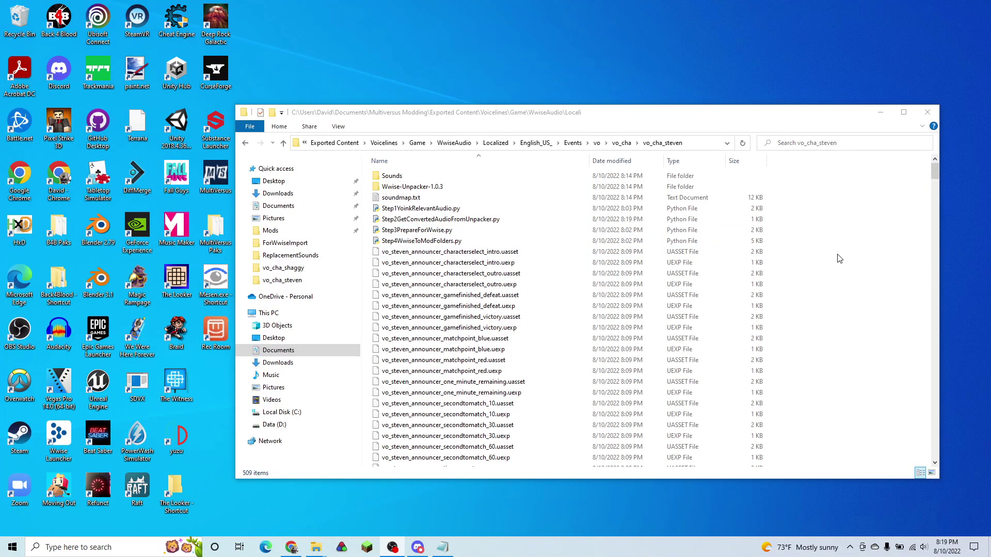
- Run Step2GetConvertedAudioFromUnpacker.py, open RealSounds, autofit names, and scroll the 251 MP3 voicelines
double_click(482, 220)
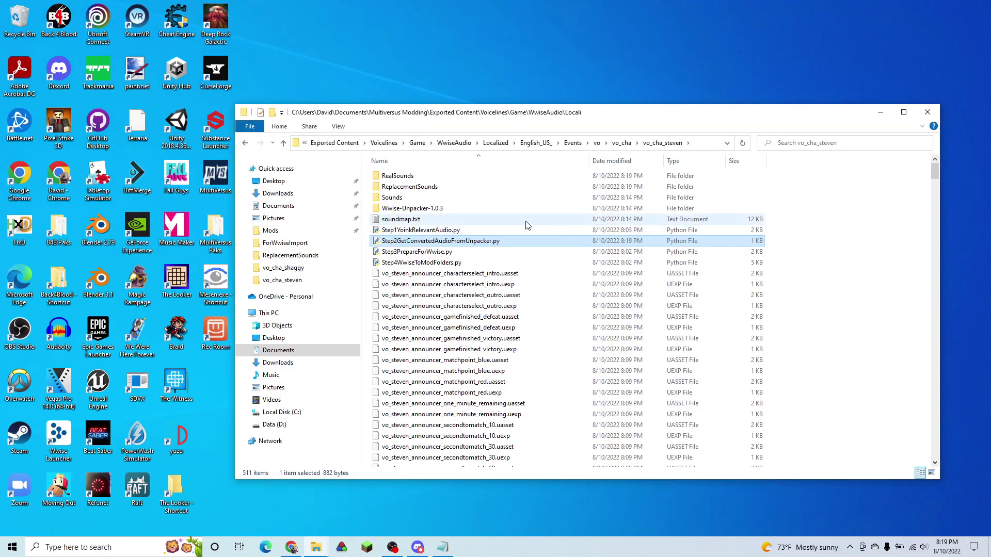
left_click(451, 211)
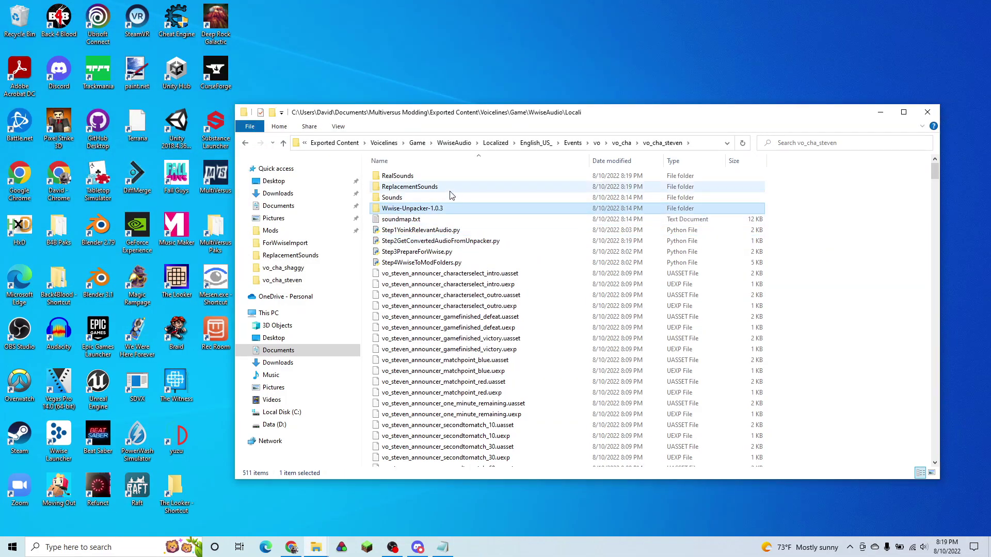
double_click(454, 178)
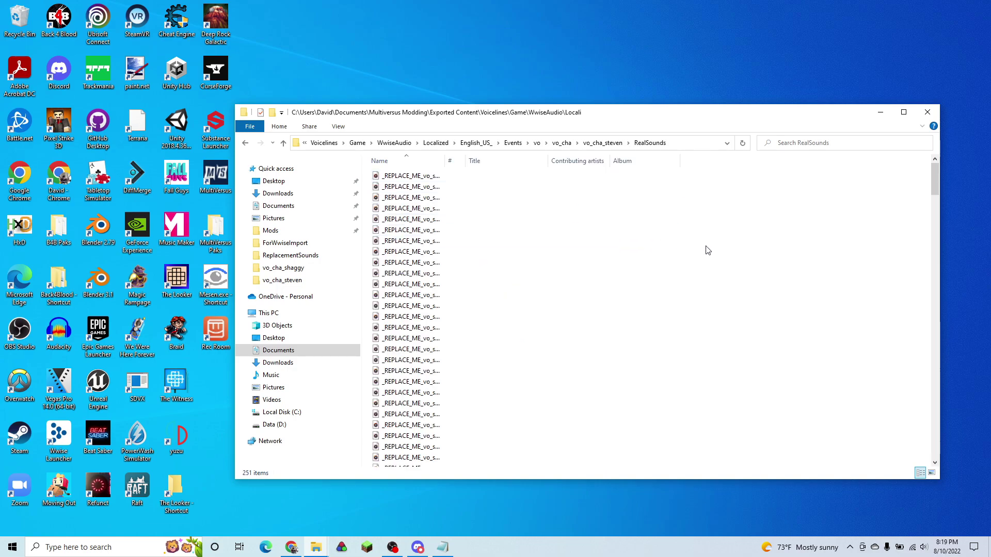
double_click(447, 161)
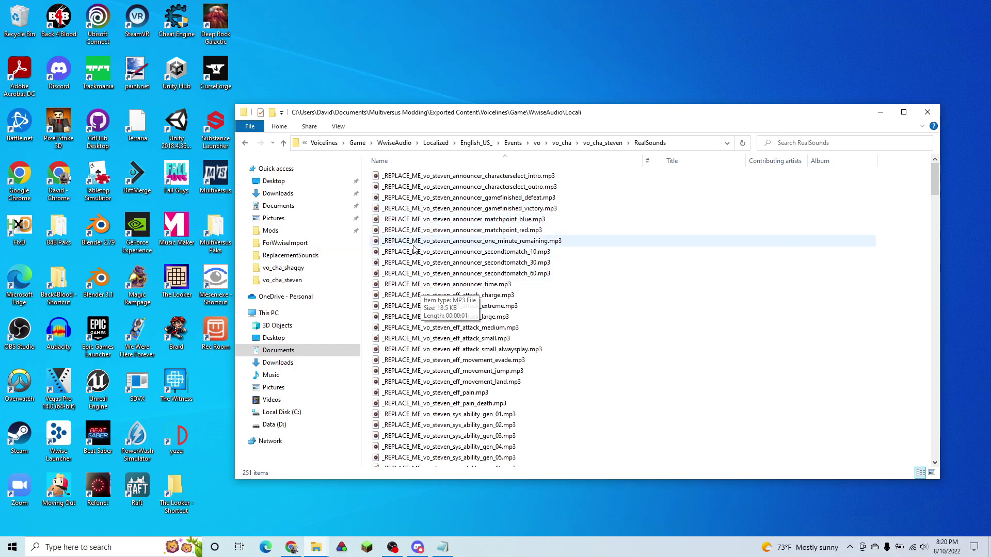
scroll(463, 289, "down", 10)
scroll(480, 294, "down", 20)
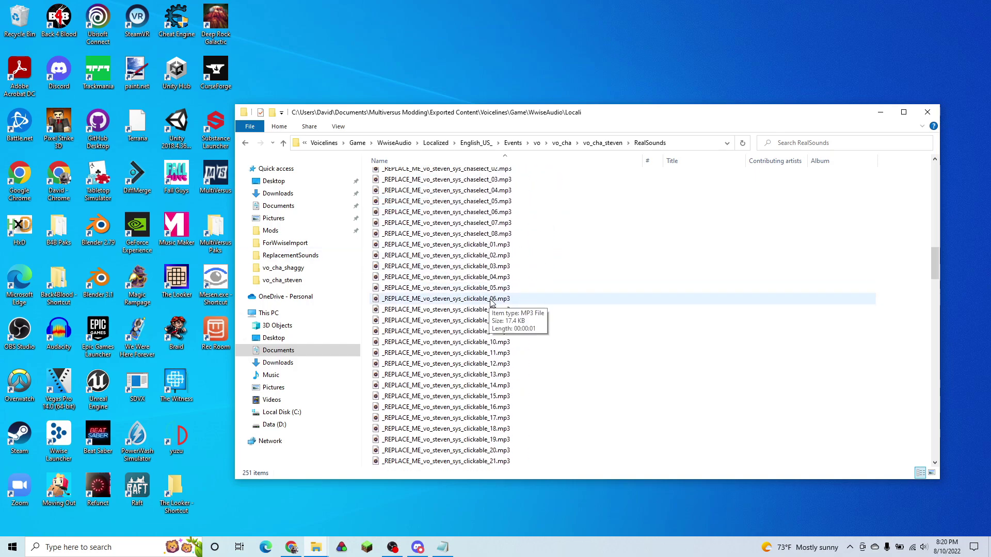
scroll(500, 301, "down", 20)
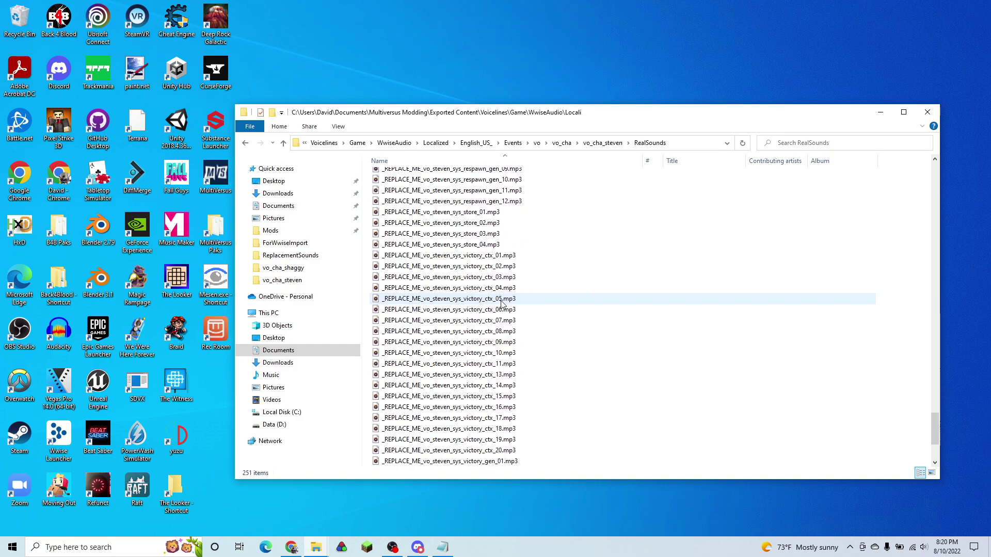
scroll(501, 303, "up", 10)
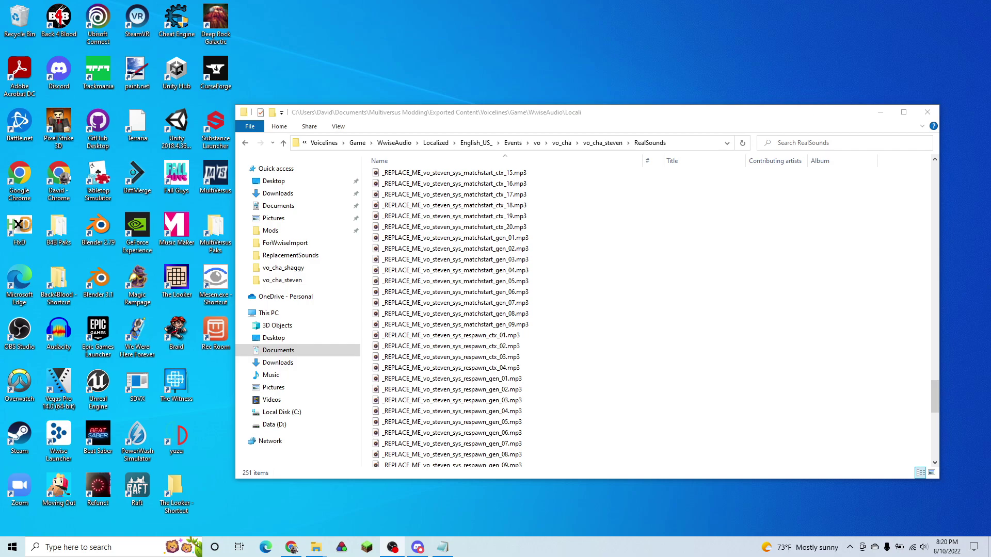
scroll(539, 309, "up", 3)
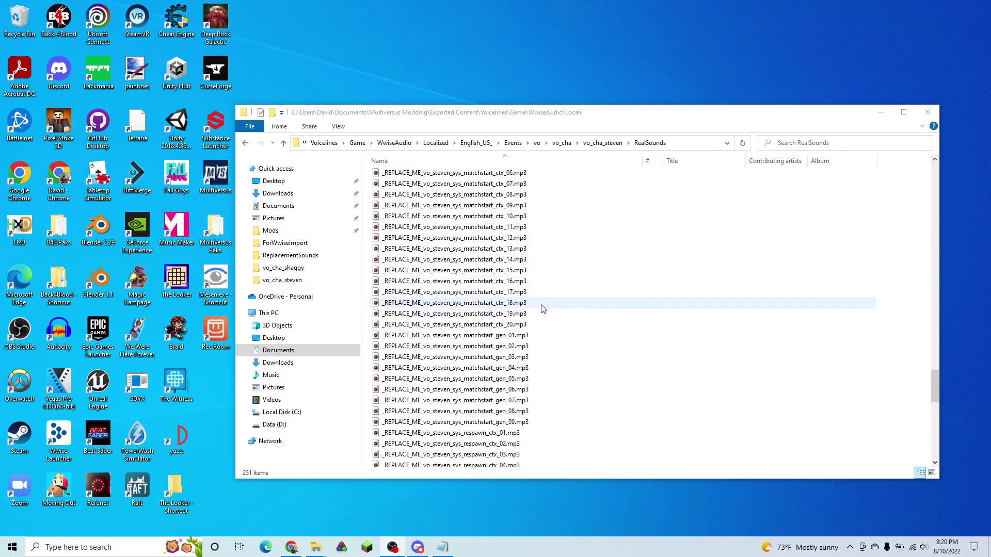
double_click(507, 281)
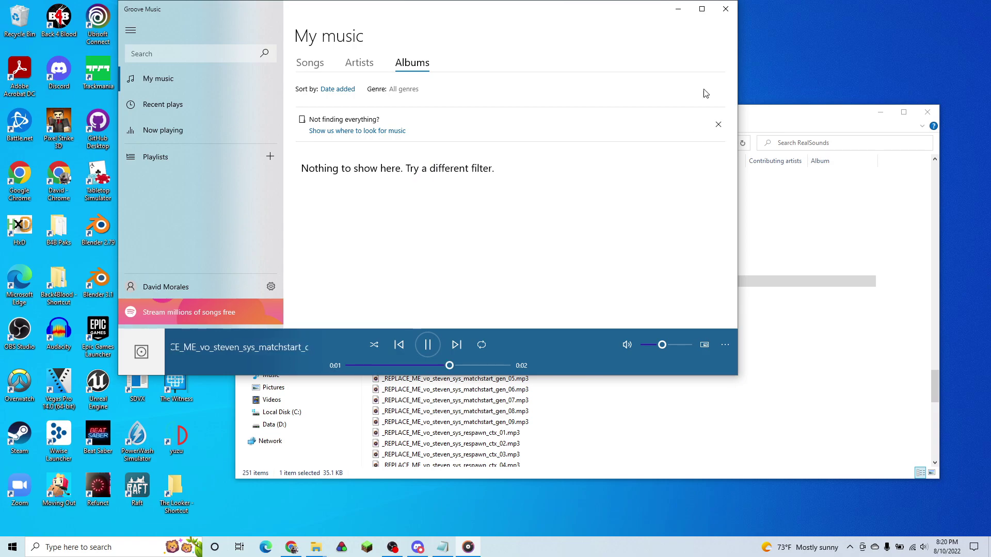
left_click(725, 9)
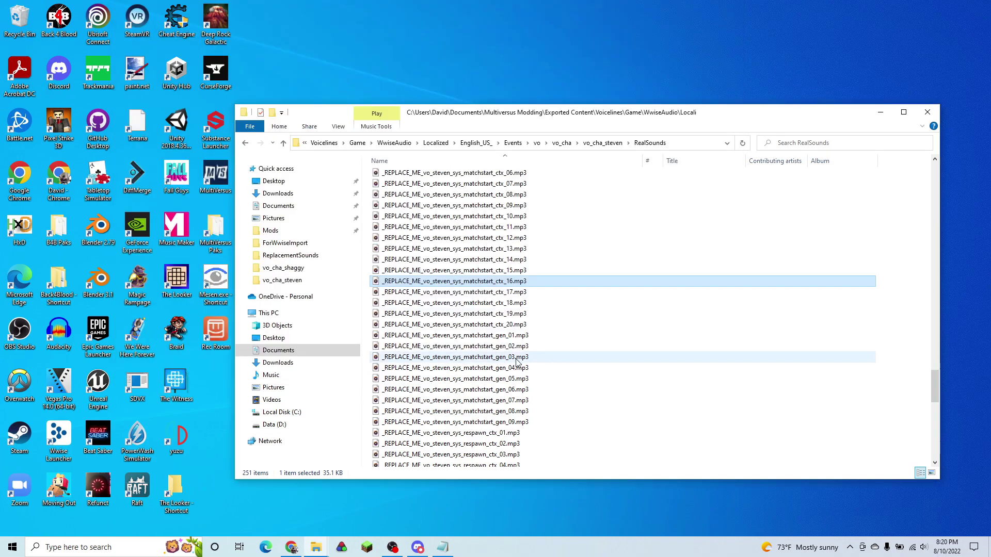
scroll(553, 305, "down", 12)
double_click(491, 238)
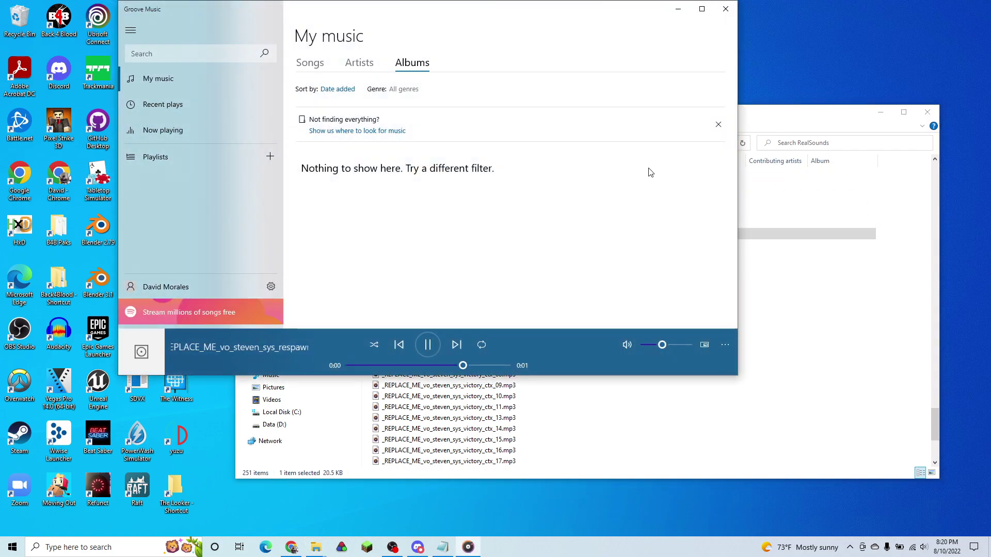
left_click(724, 9)
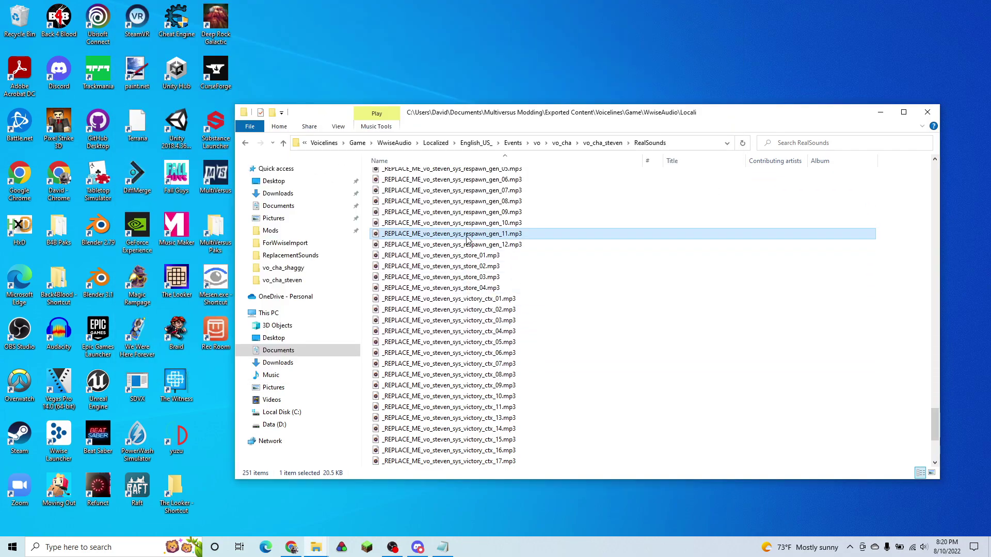
scroll(480, 330, "down", 3)
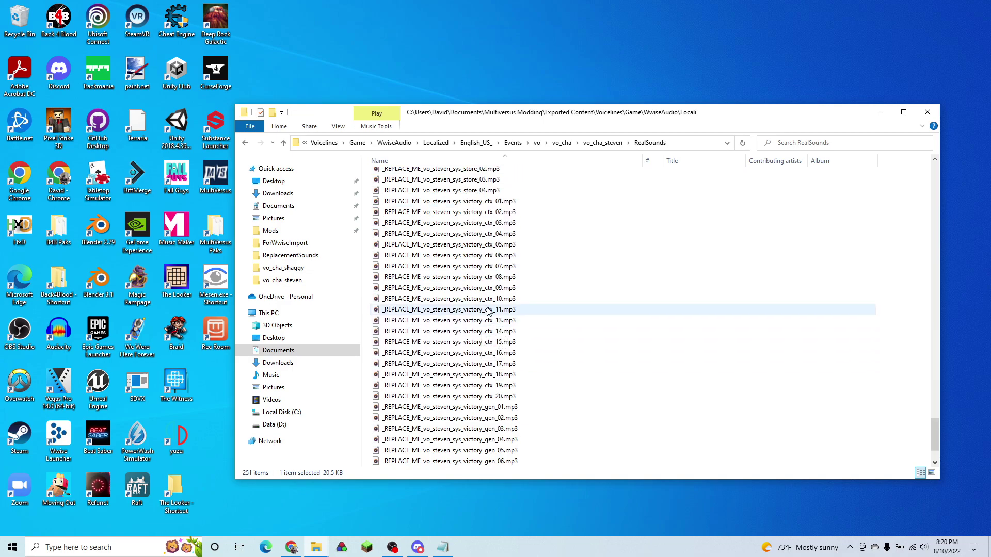
scroll(479, 400, "down", 2)
double_click(485, 342)
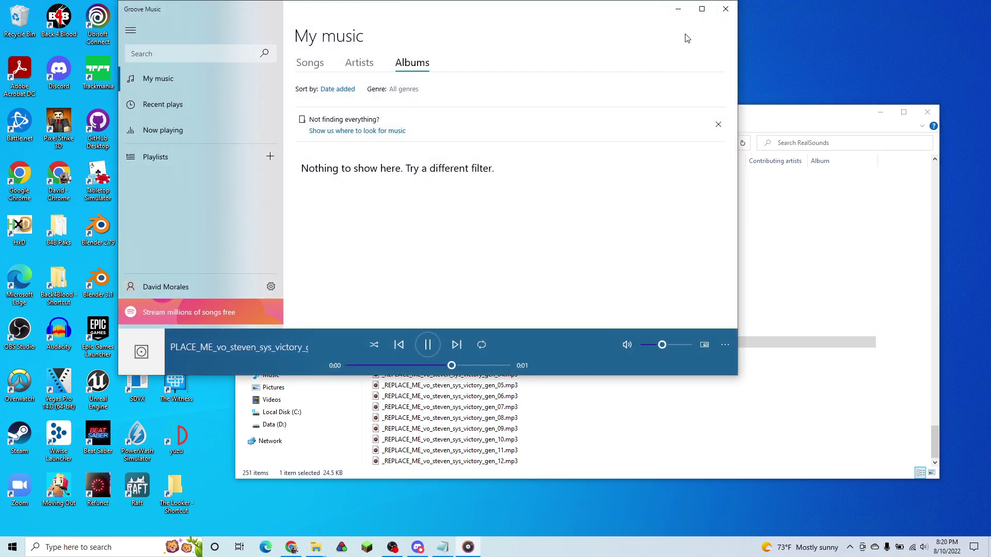
left_click(724, 8)
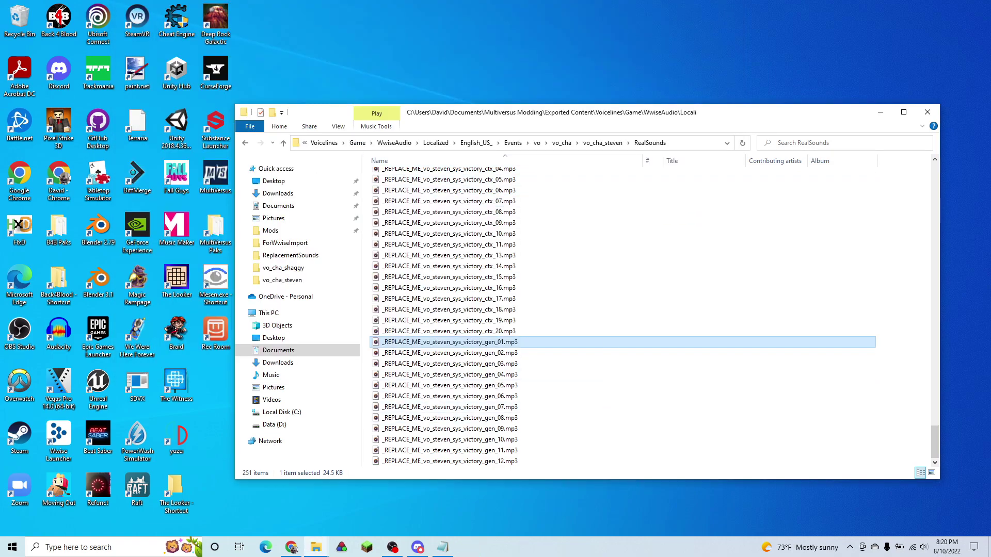
- Open vo_cha_steven's empty ReplacementSounds folder and narrow the window
left_click(598, 145)
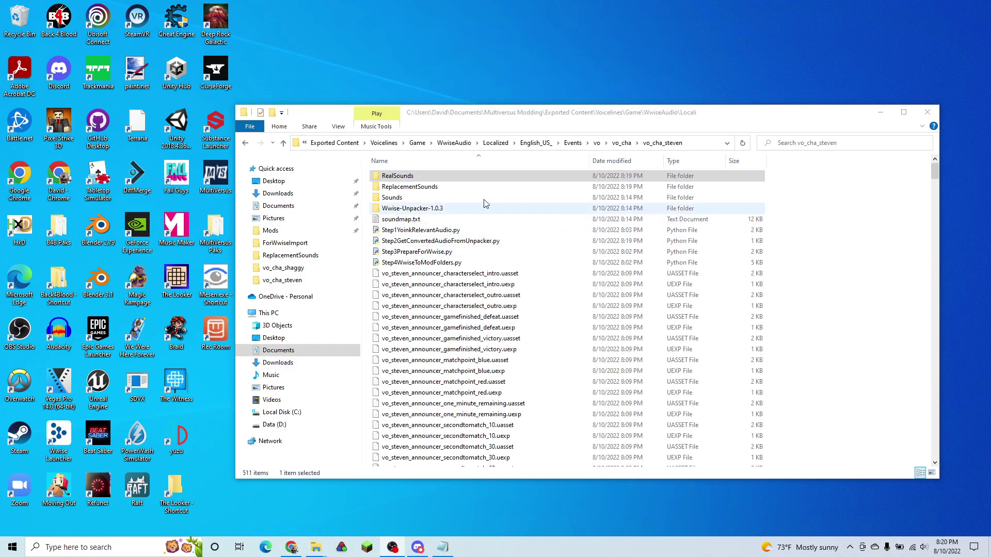
double_click(416, 187)
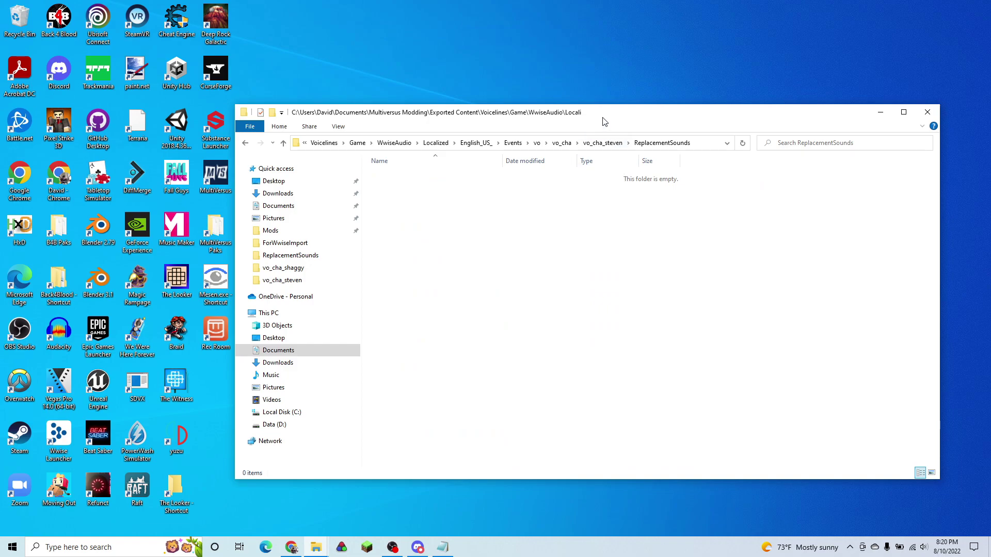
left_click_drag(235, 155, 276, 155)
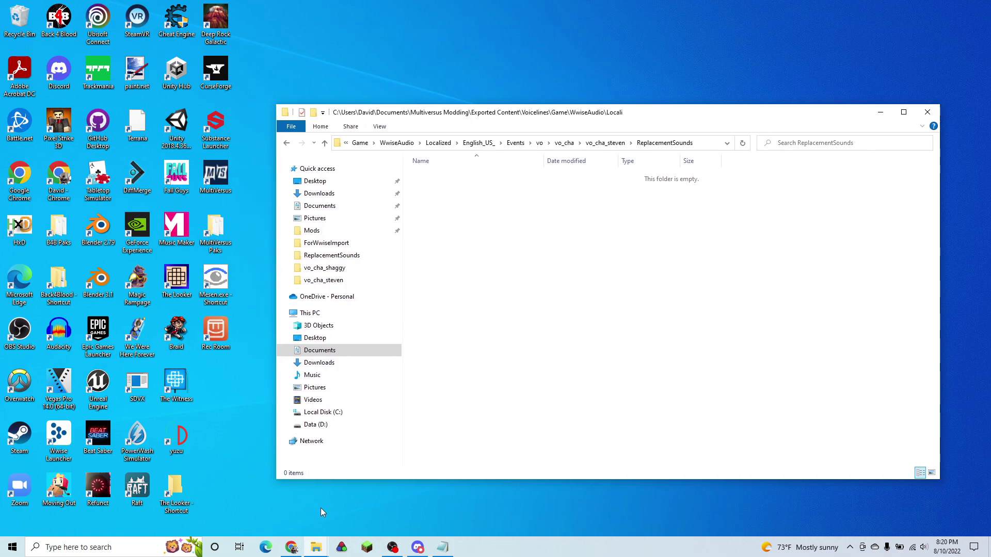
- Switch to the vo_cha_shaggy window and copy VICTORY_FullYeahBaby.wav from its ReplacementSounds folder
right_click(316, 547)
left_click(316, 547)
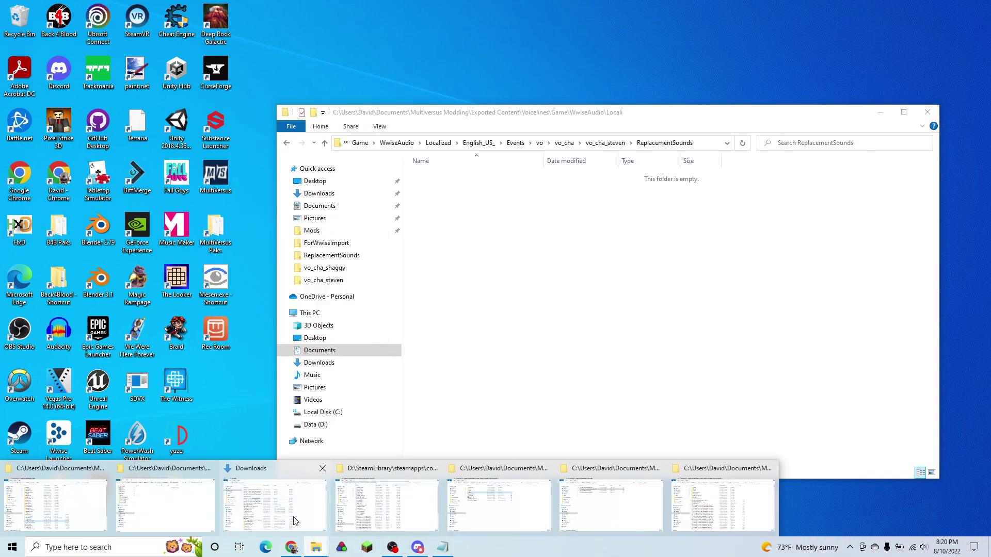
mouse_move(295, 521)
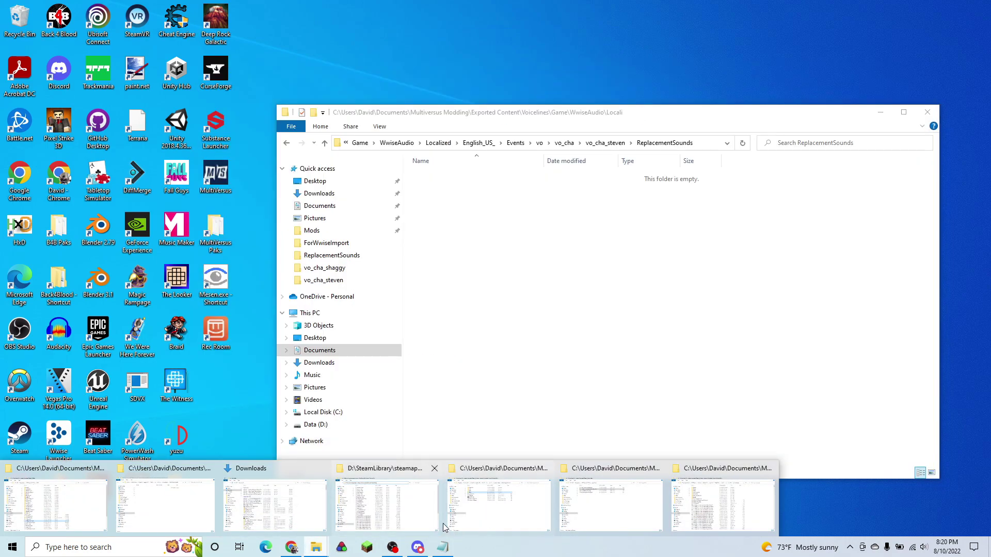
mouse_move(490, 507)
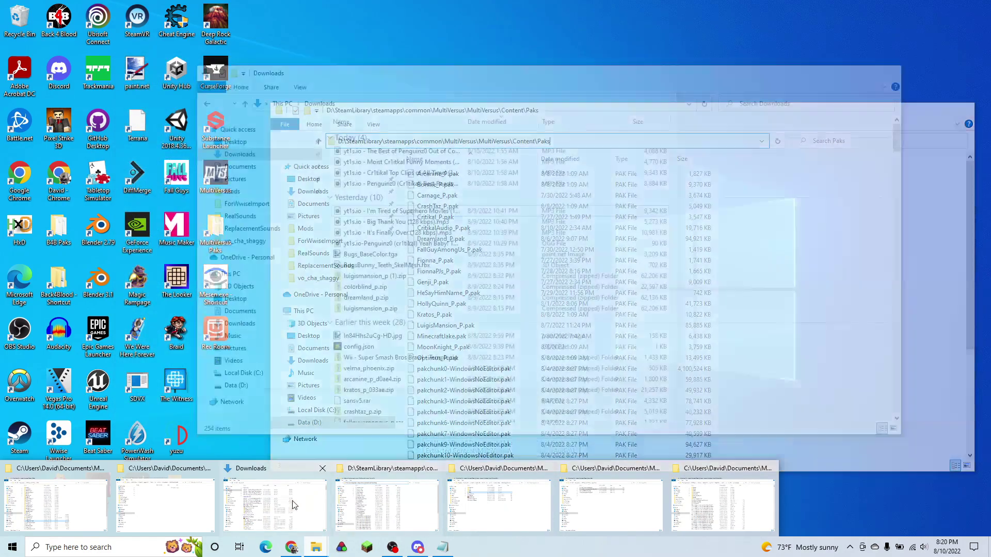
mouse_move(379, 510)
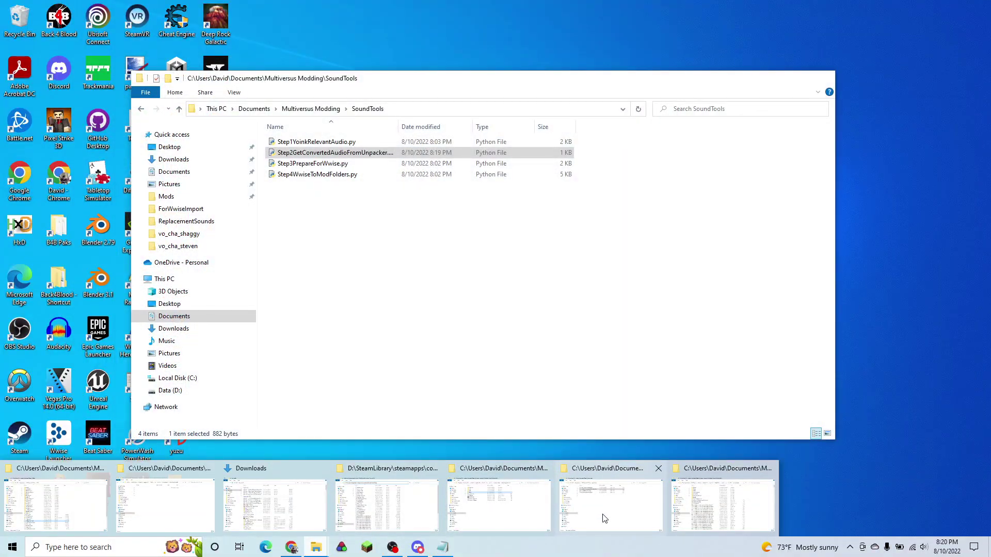
mouse_move(710, 522)
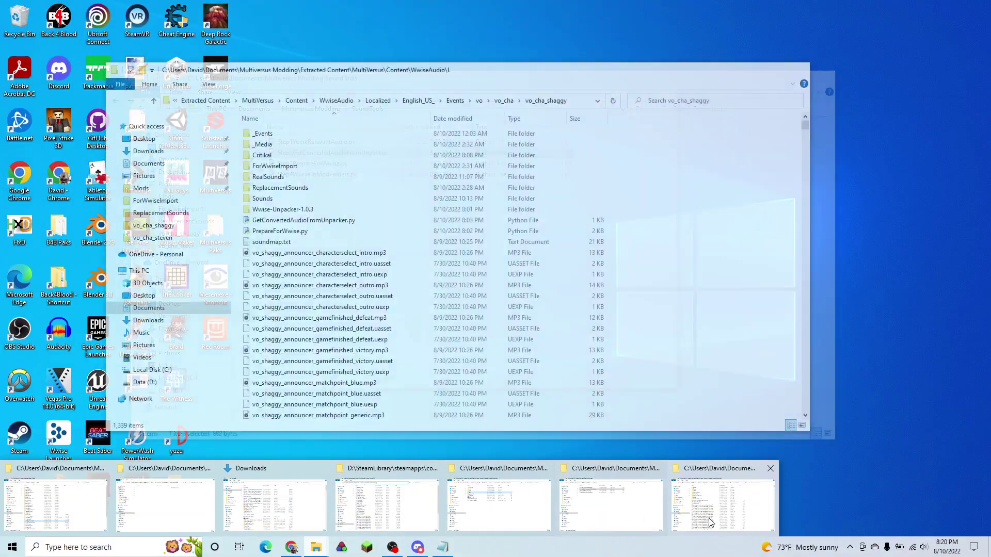
left_click(709, 522)
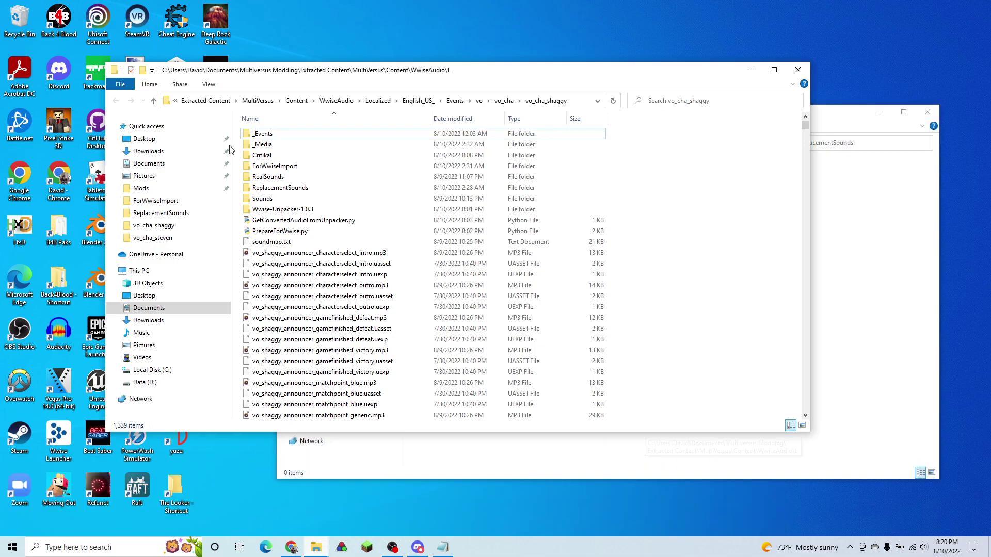
double_click(280, 188)
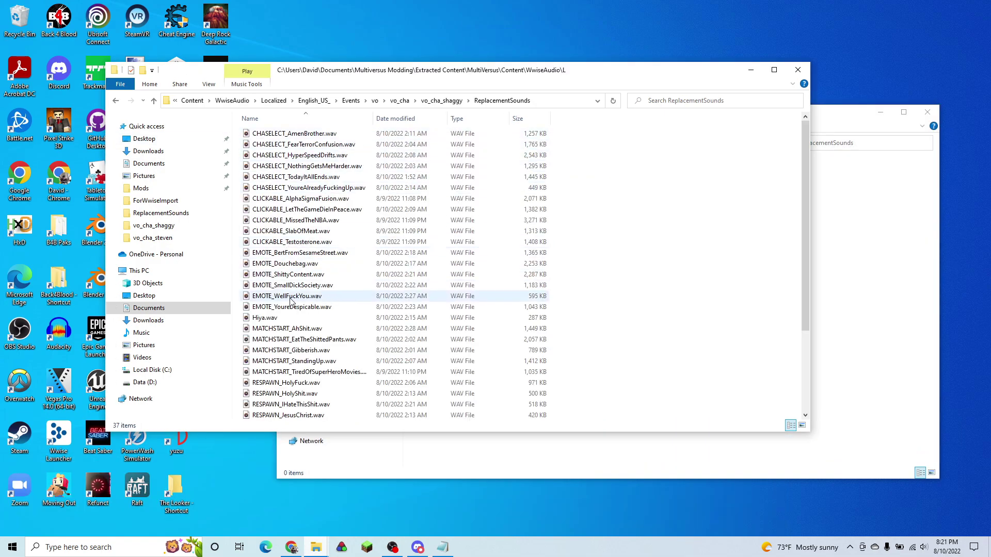
scroll(382, 299, "down", 4)
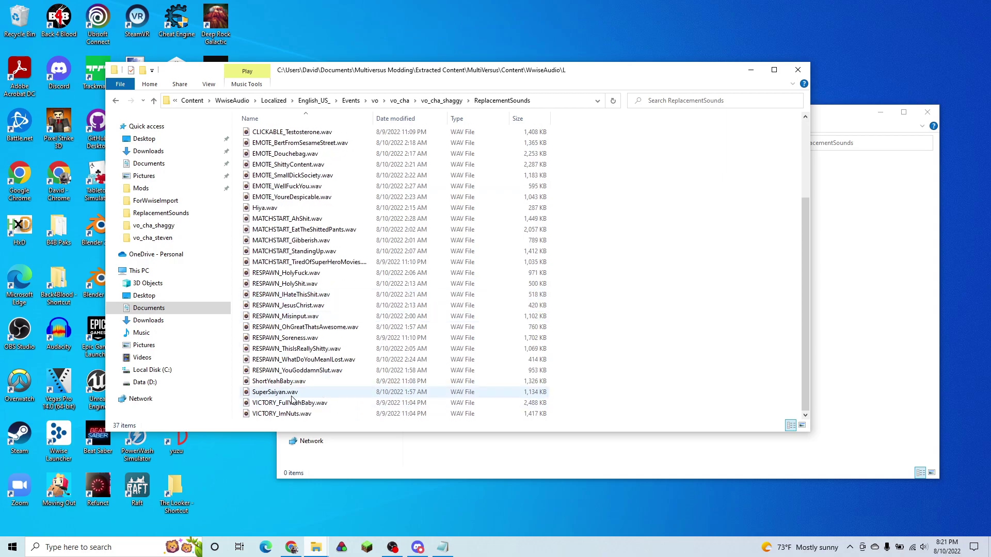
left_click(310, 402)
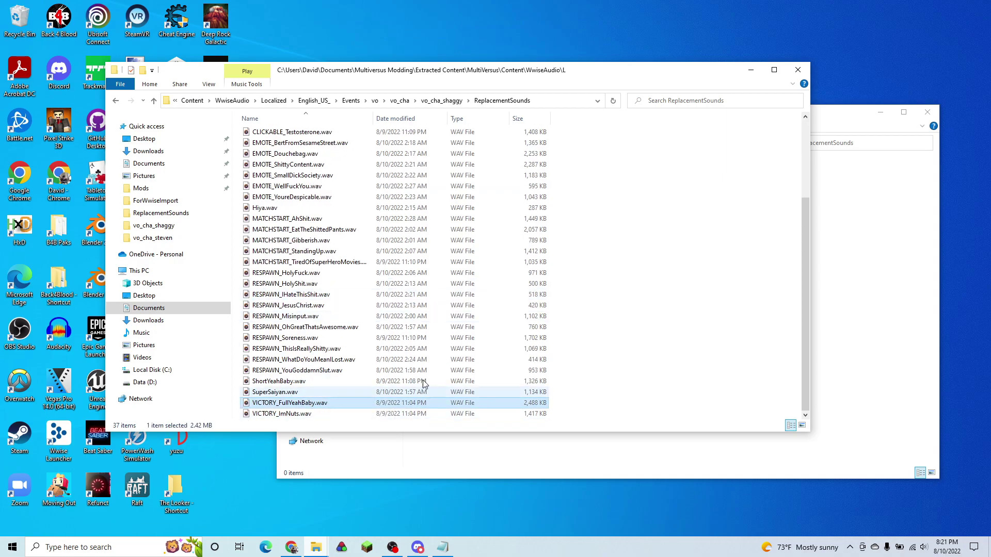
left_click(673, 212)
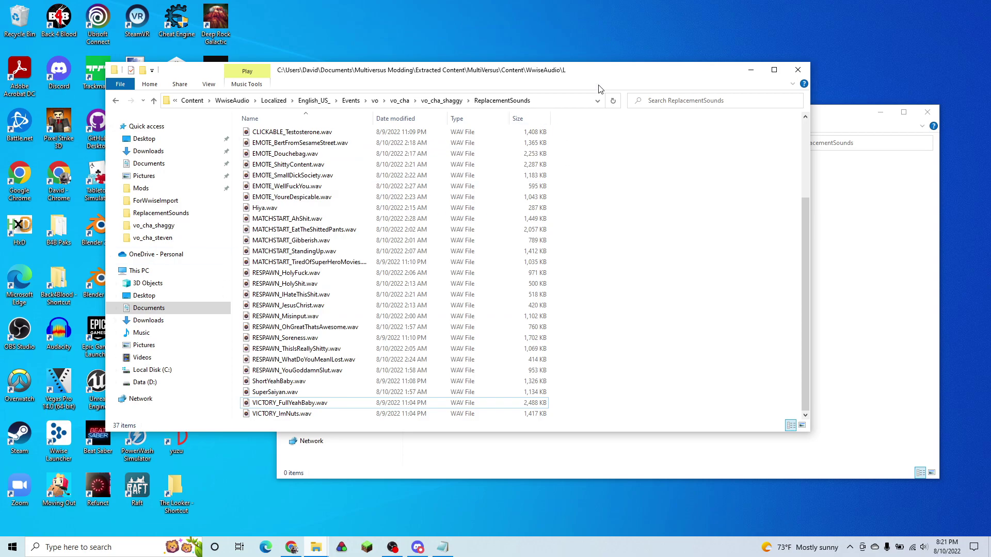
- Paste VICTORY_FullYeahBaby.wav into vo_cha_steven's ReplacementSounds folder
left_click(751, 69)
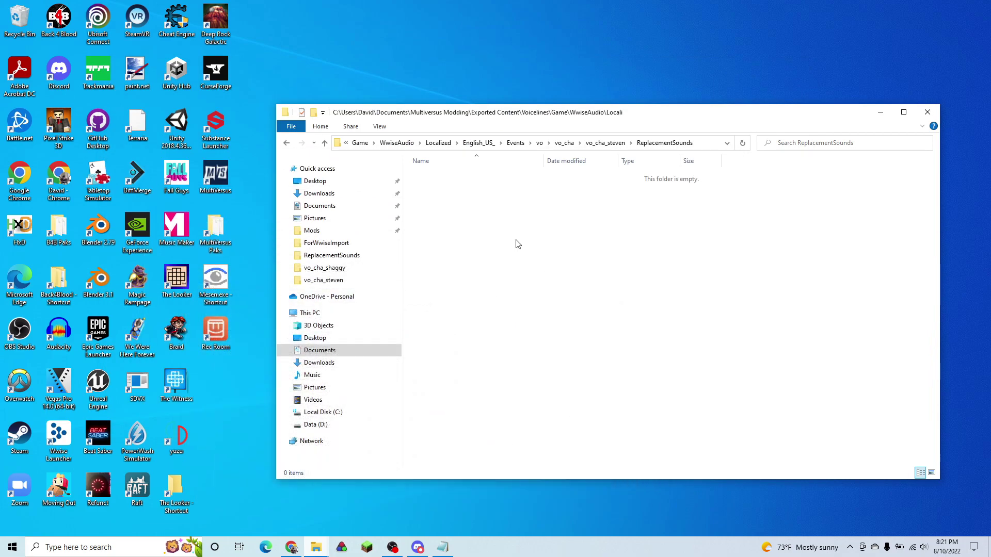
key("ctrl+v")
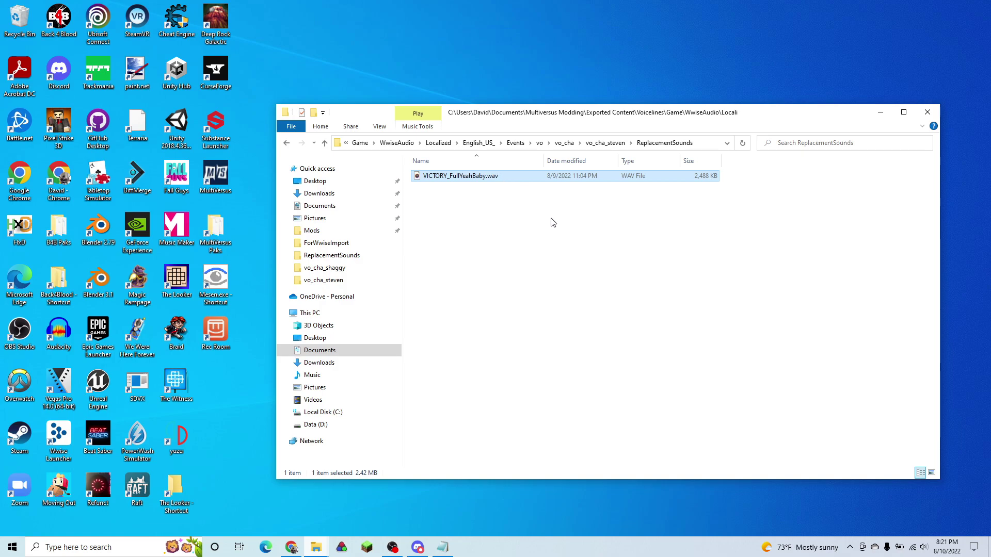
left_click(546, 192)
left_click(509, 177)
- Bring the SoundTypes notes forward and highlight the categories ability, announcer, victory and respawn
right_click(504, 178)
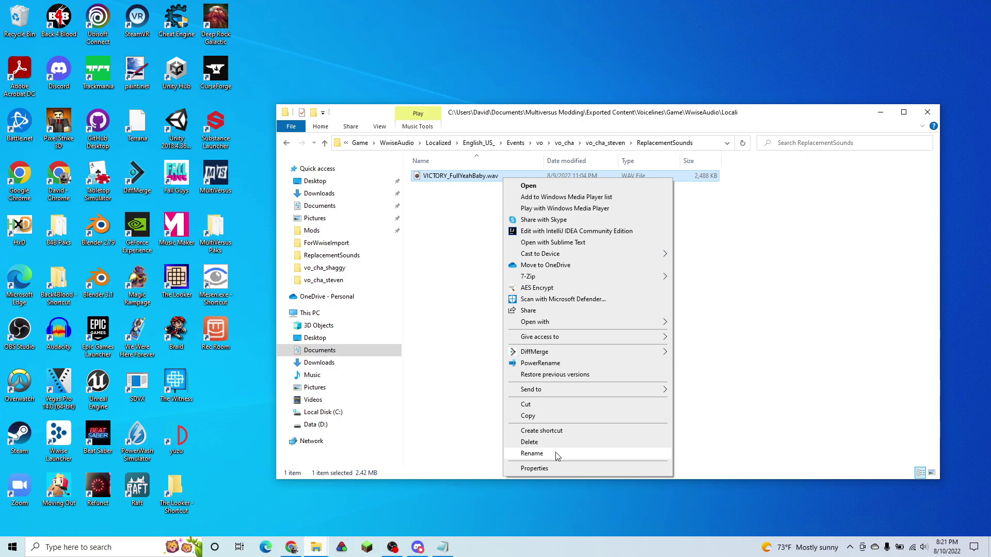
left_click(444, 403)
left_click(448, 548)
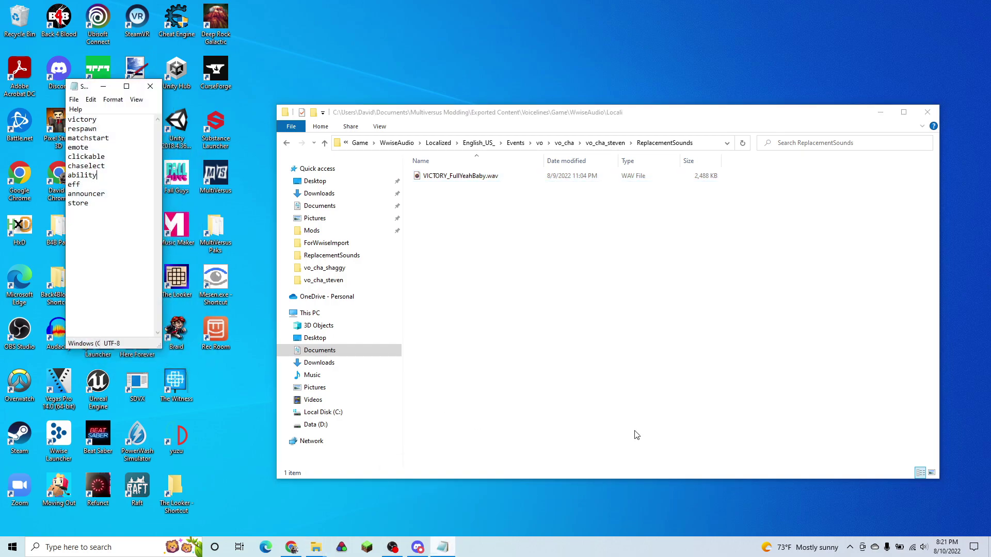
left_click_drag(126, 228, 113, 202)
left_click(112, 214)
left_click(113, 202)
left_click_drag(98, 176, 62, 175)
left_click_drag(106, 194, 66, 198)
left_click_drag(97, 120, 66, 123)
double_click(95, 129)
- Start renaming VICTORY_FullYeahBaby.wav, then confirm without changing the name
left_click(505, 176)
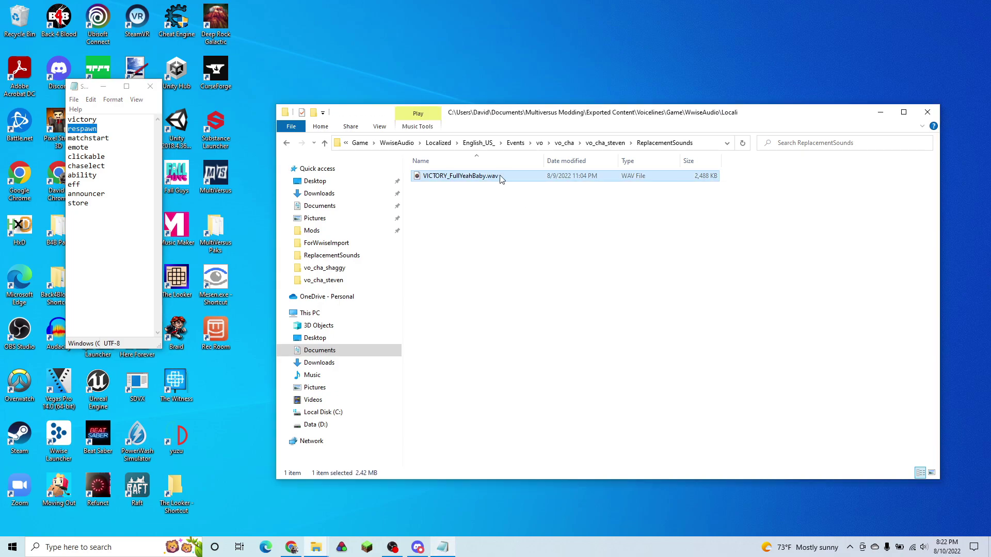
right_click(500, 176)
left_click(537, 452)
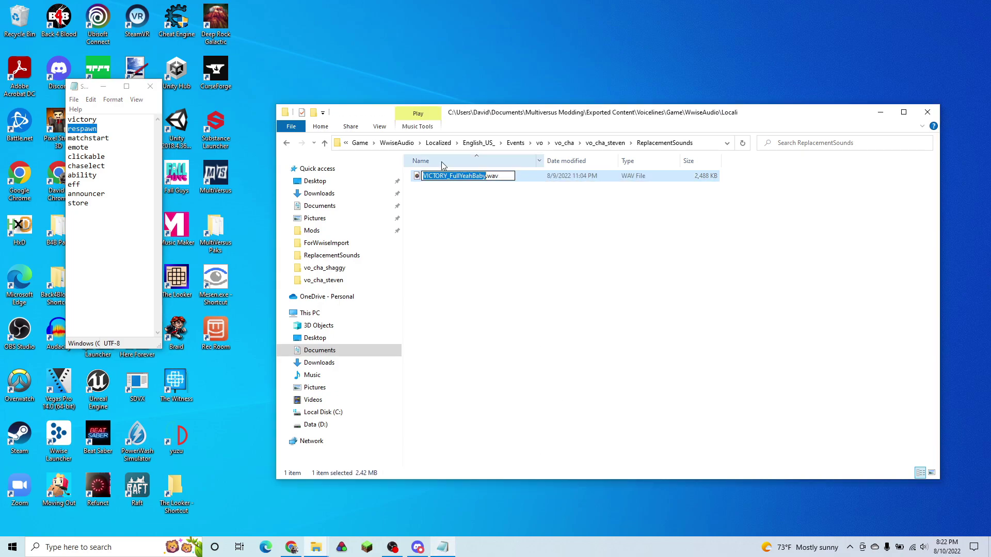
left_click(478, 175)
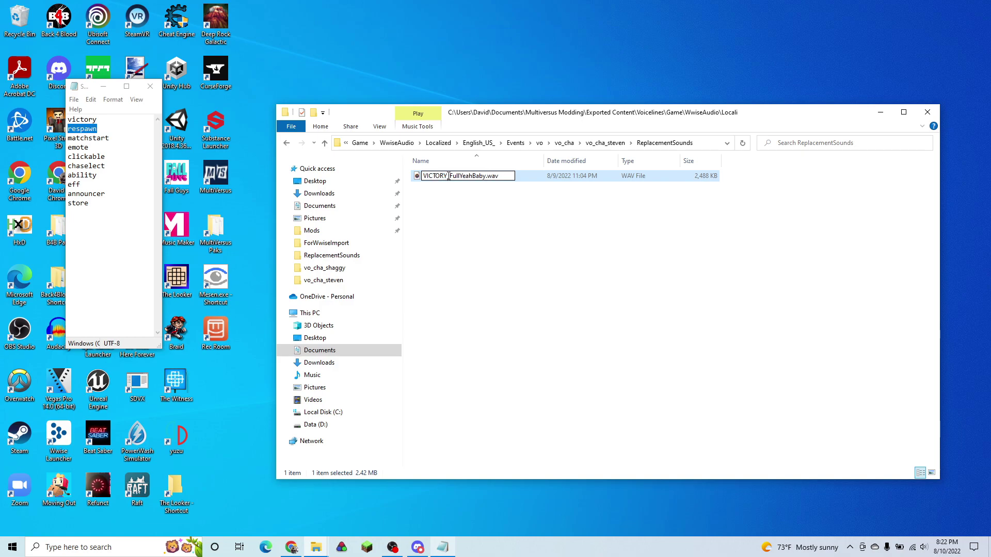
left_click_drag(424, 177, 434, 177)
left_click(449, 177)
left_click_drag(450, 176, 475, 174)
left_click(537, 219)
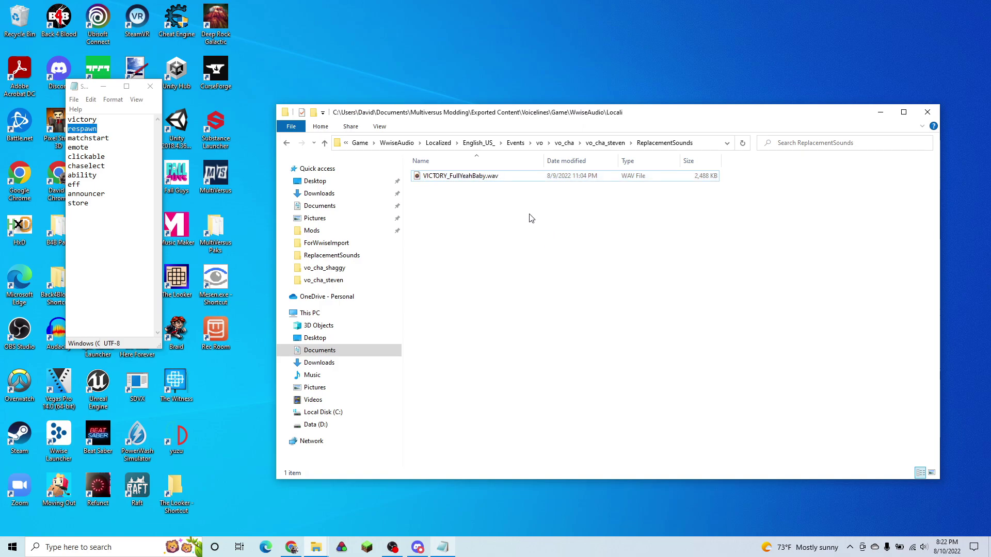
left_click(472, 177)
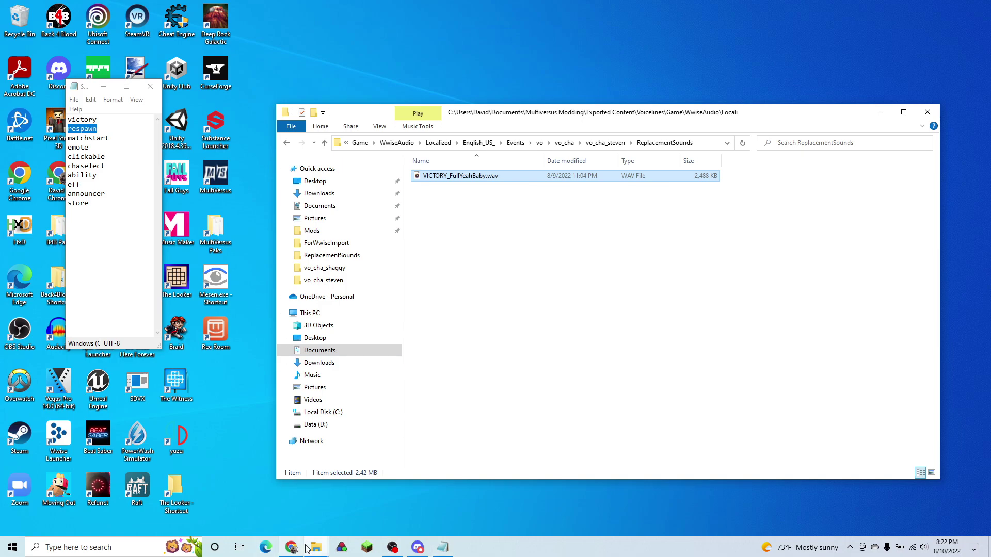
- Copy CLICKABLE_AlphaSigmaFusion.wav from Shaggy's ReplacementSounds into Steven's ReplacementSounds folder
mouse_move(316, 547)
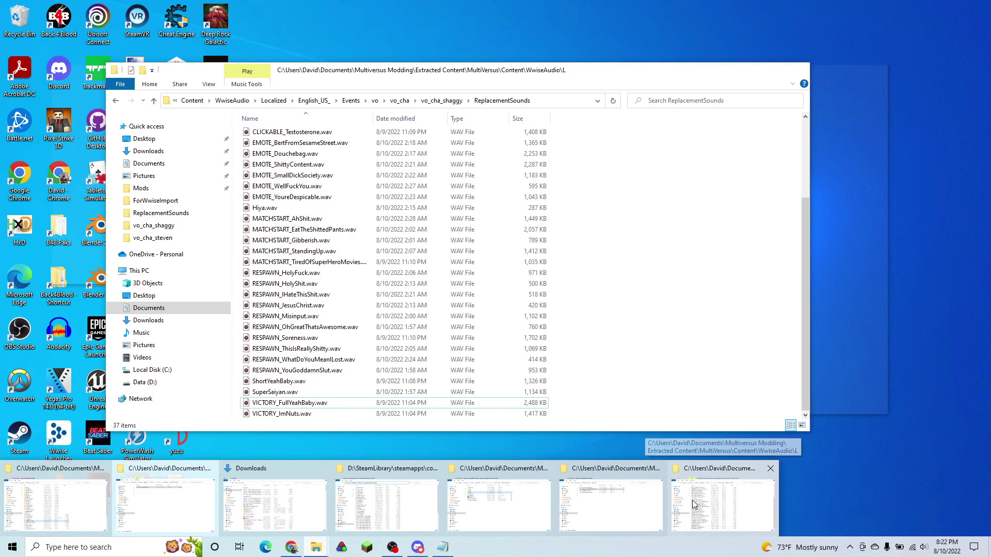
left_click(696, 501)
left_click_drag(322, 74, 388, 88)
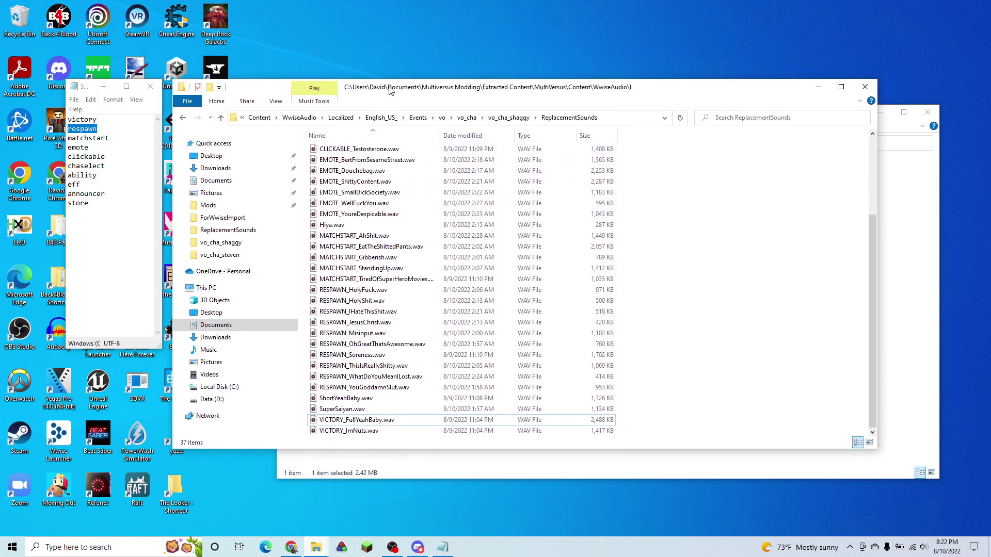
scroll(413, 283, "up", 2)
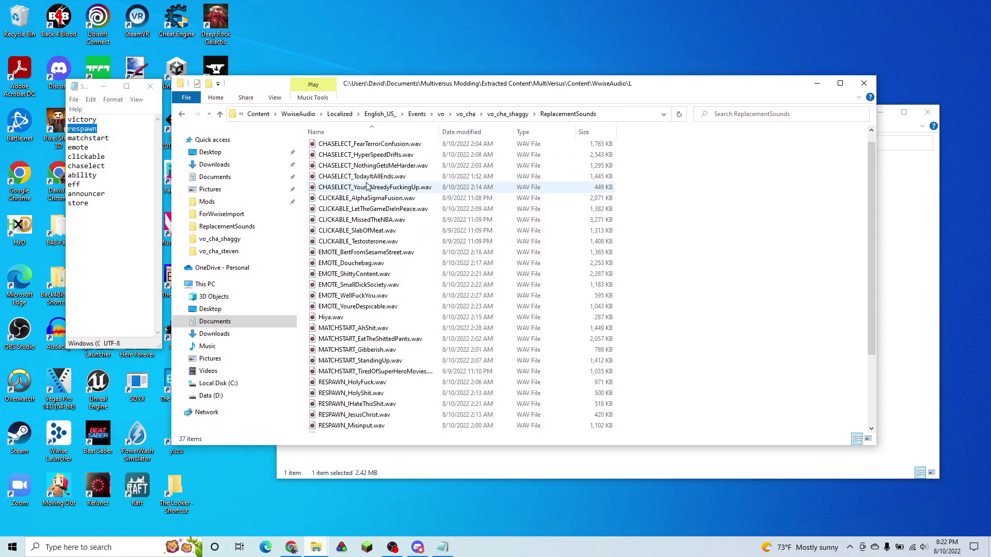
scroll(397, 252, "up", 2)
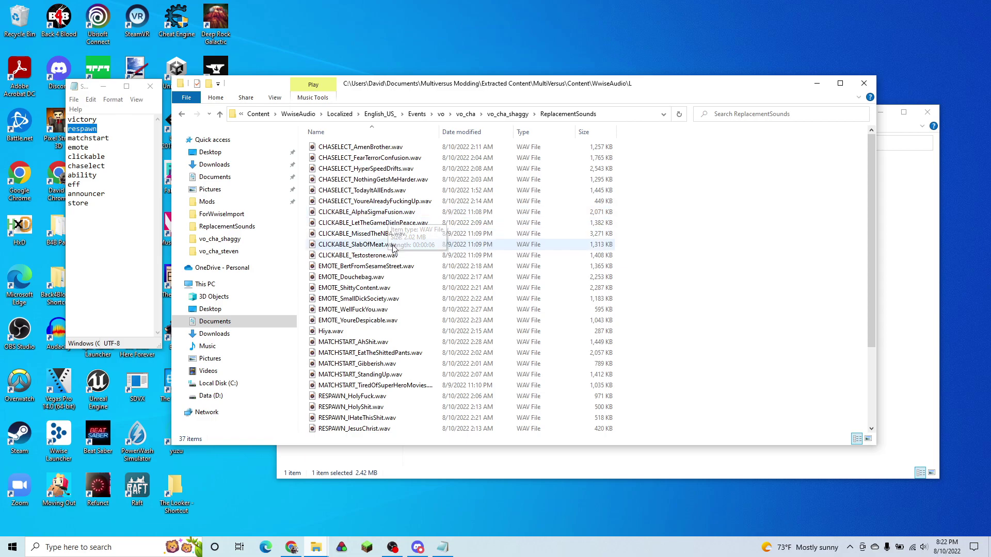
left_click(390, 214)
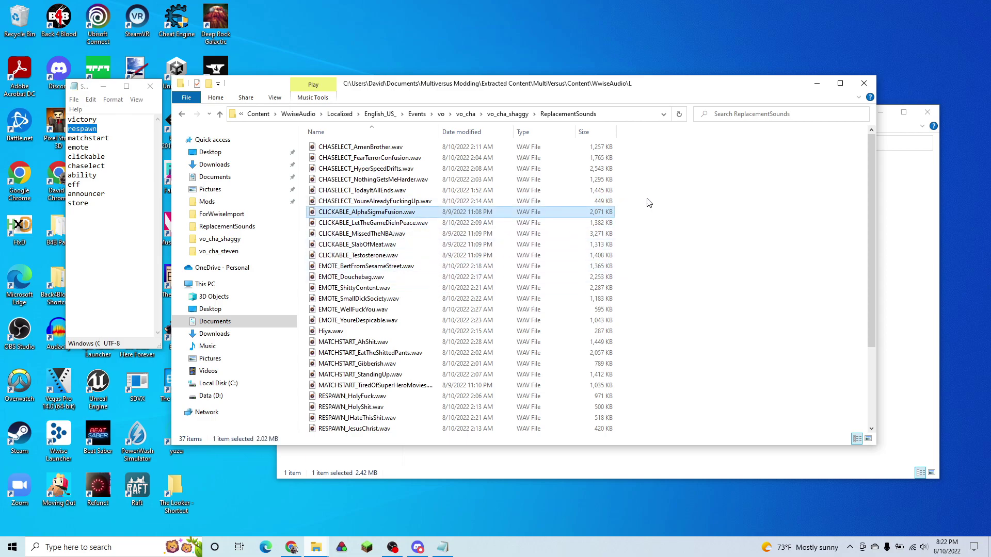
left_click(816, 83)
left_click(521, 265)
key("ctrl+v")
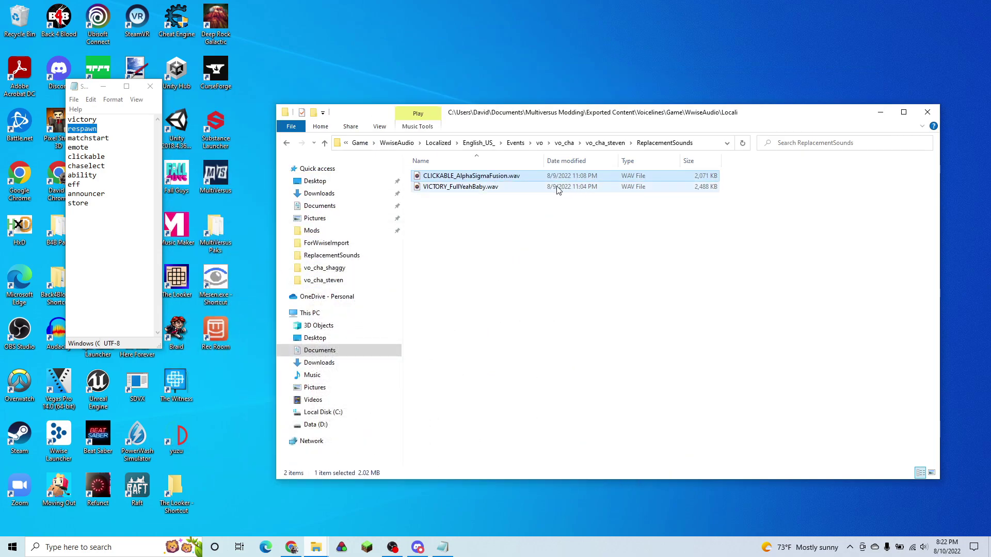
- Preview CLICKABLE_AlphaSigmaFusion.wav in the music player, then close it
double_click(528, 177)
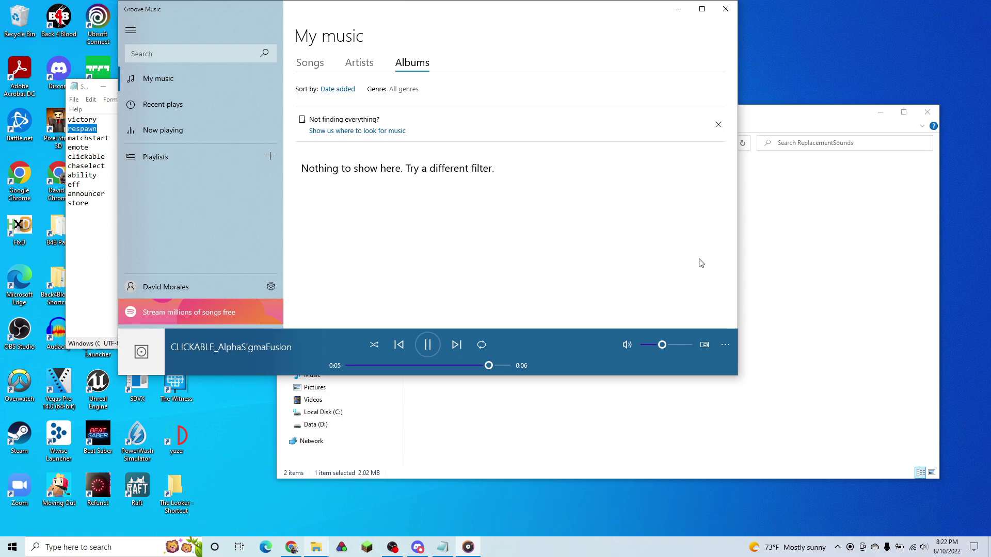
left_click(725, 10)
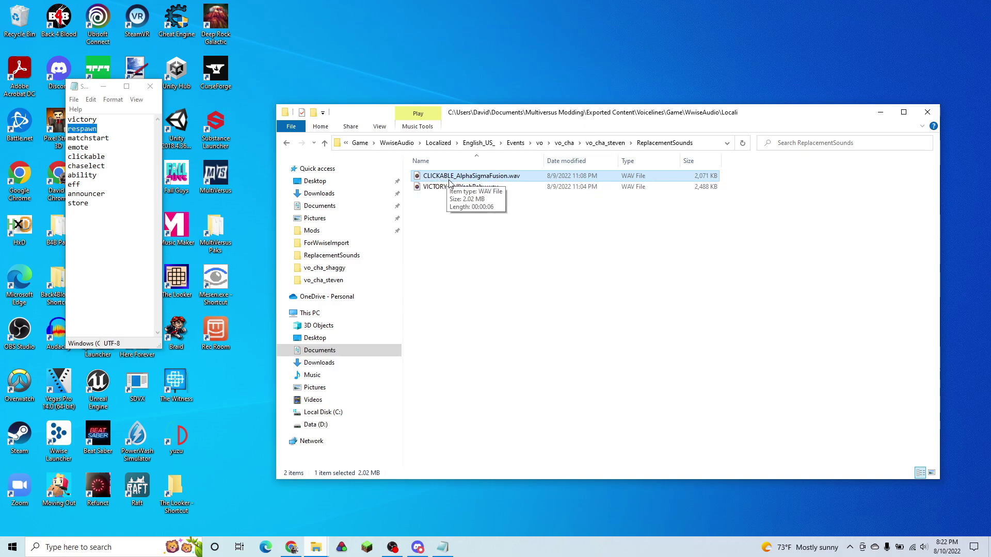
left_click(563, 261)
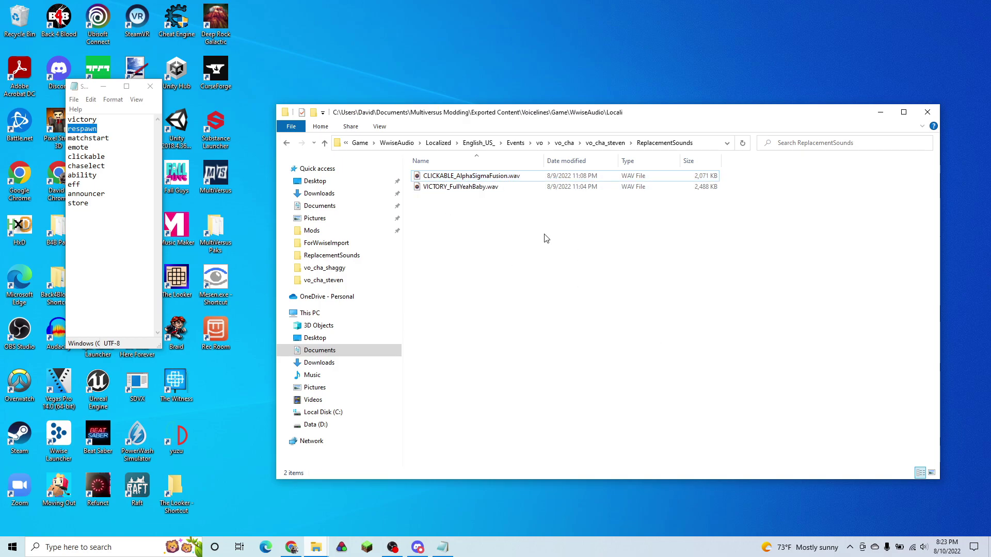
- Run Step3PrepareForWwise.py in vo_cha_steven and widen the Name column to read the WAV names
left_click(605, 145)
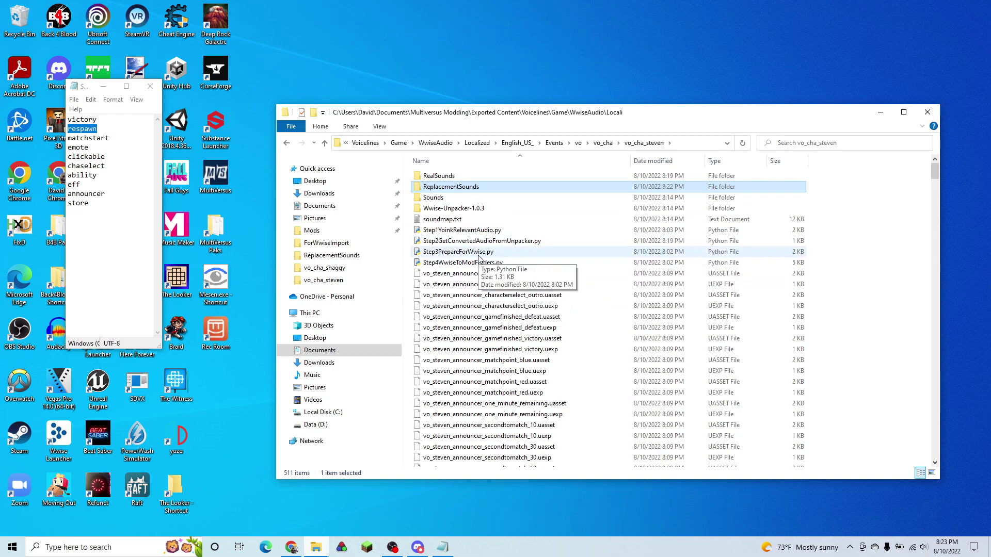
double_click(479, 256)
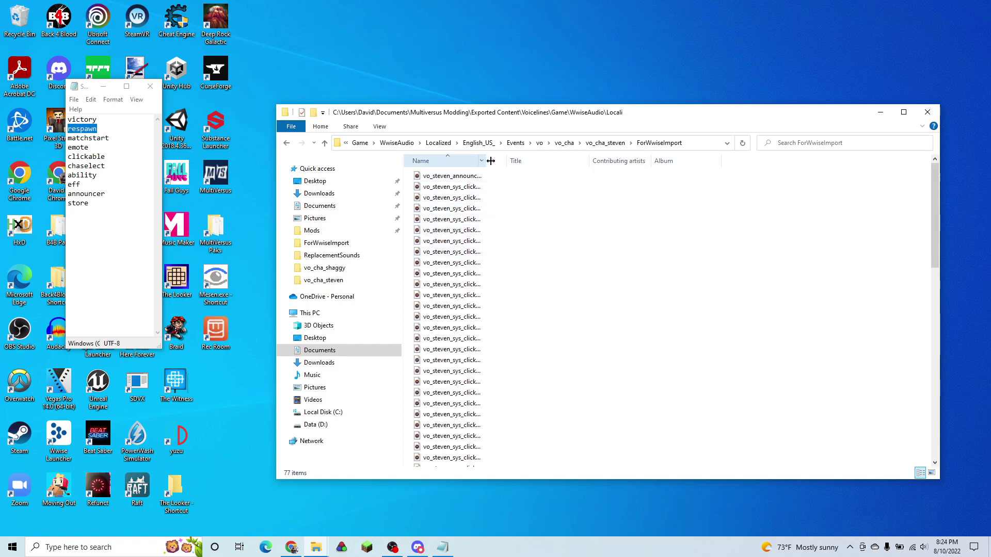
left_click_drag(490, 161, 663, 161)
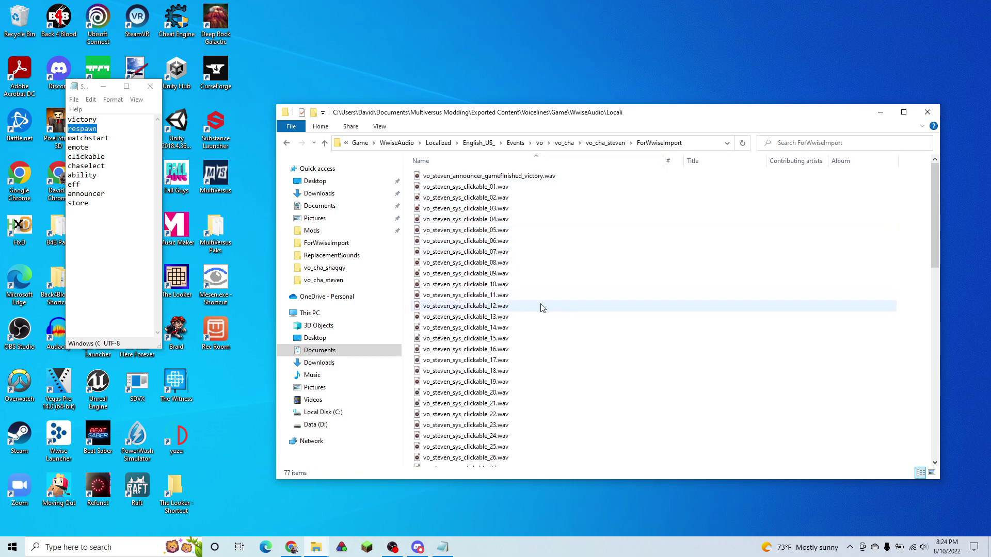
- Delete vo_steven_announcer_gamefinished_victory.wav from ForWwiseImport
left_click(537, 219)
left_click(592, 284)
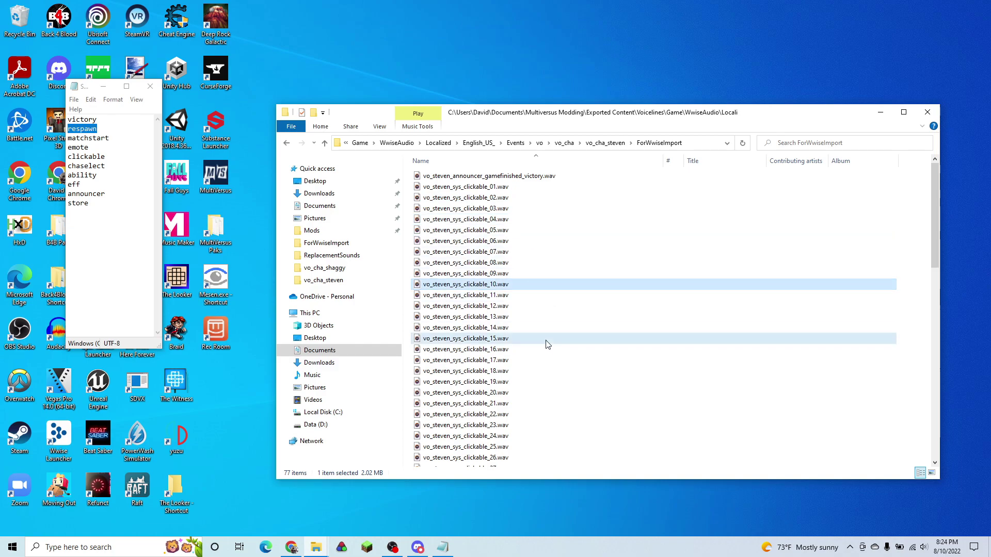
left_click(539, 393)
scroll(565, 294, "down", 3)
scroll(566, 294, "up", 3)
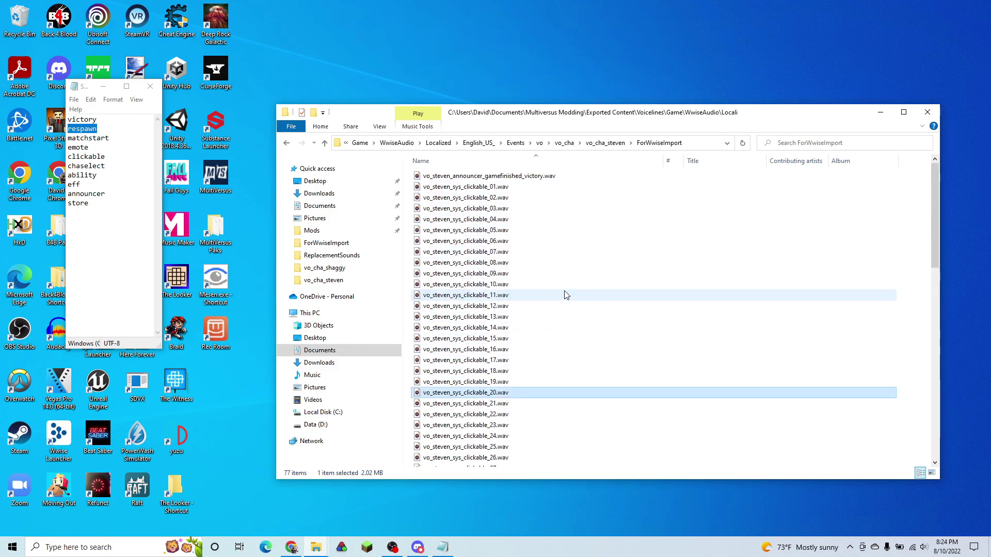
left_click(509, 177)
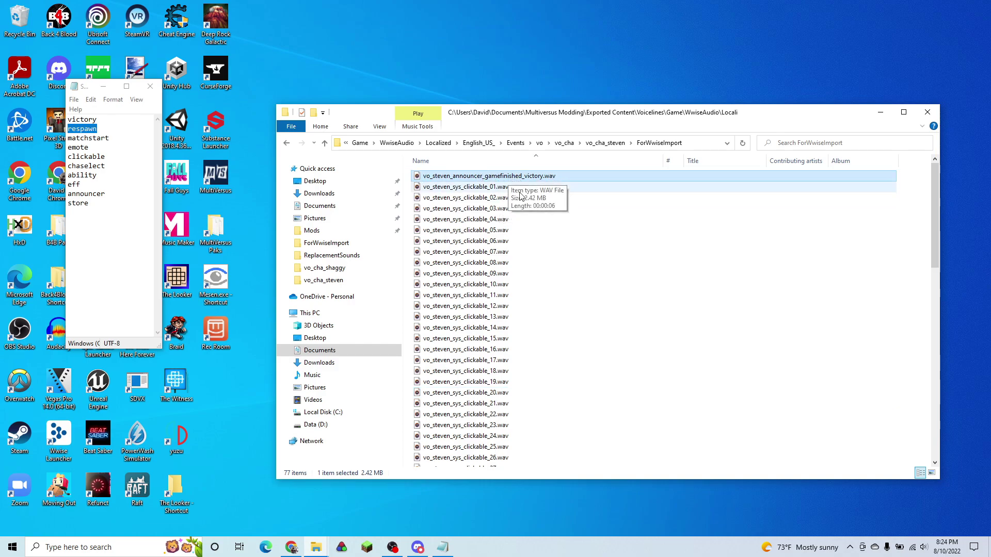
key("Delete")
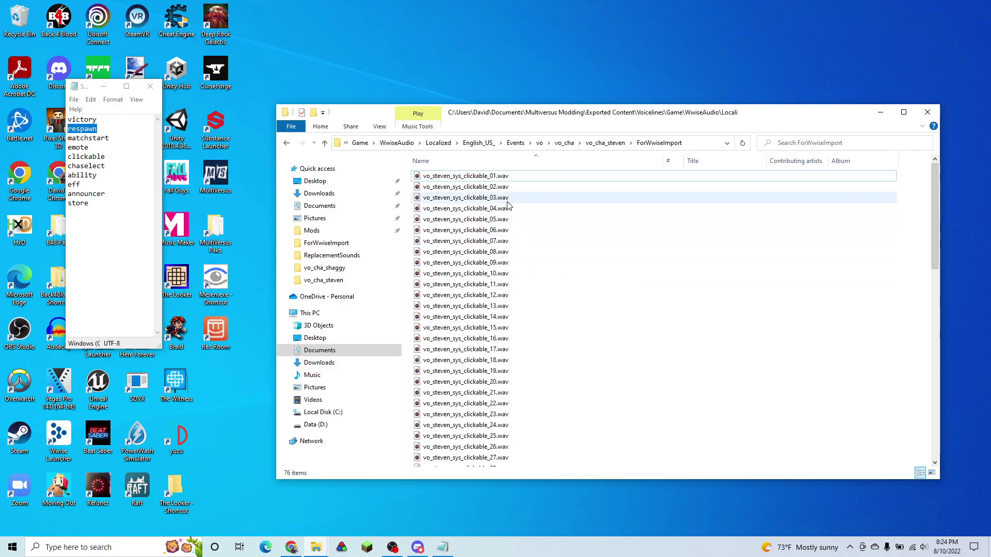
- Preview the clickable_03, clickable_21 and victory_gen_04 clips in the music player
double_click(464, 198)
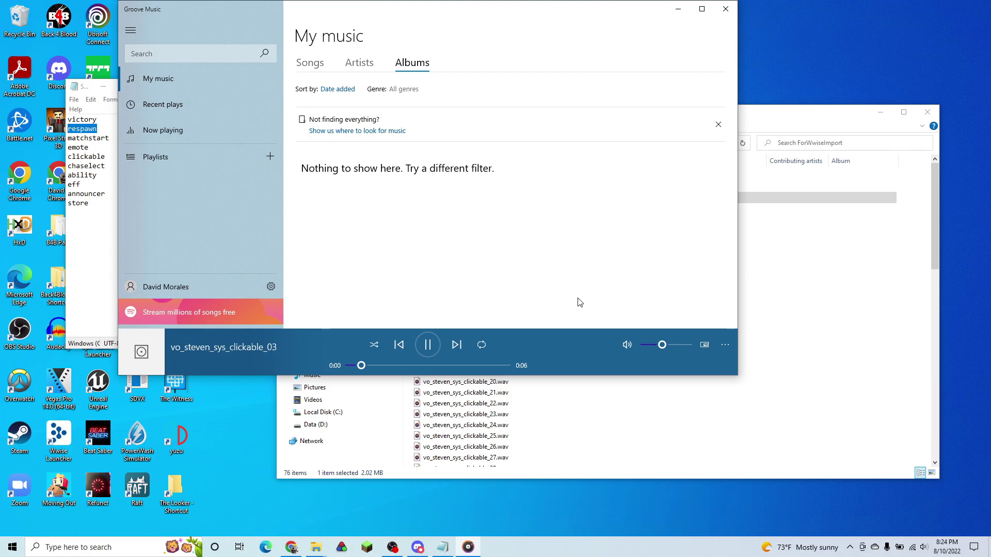
left_click(733, 10)
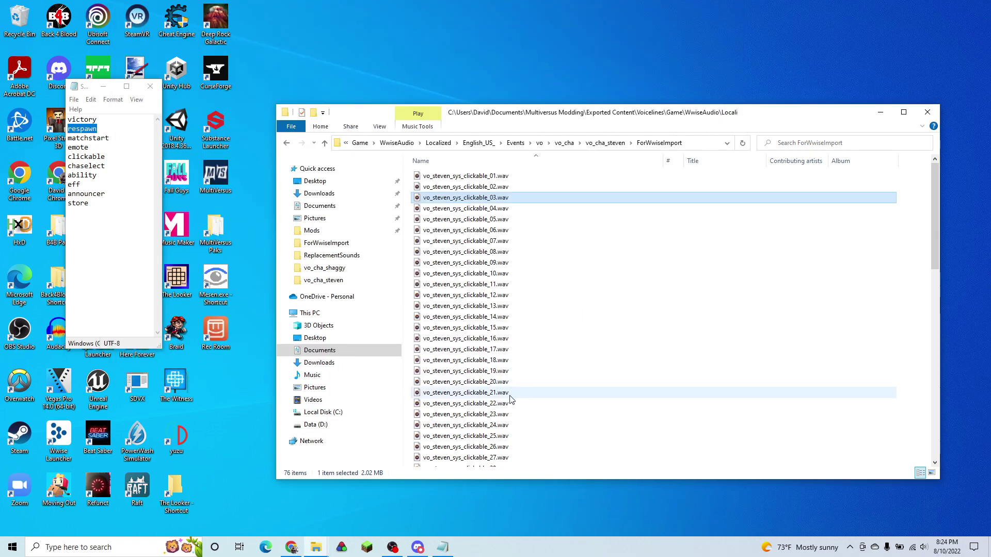
double_click(464, 392)
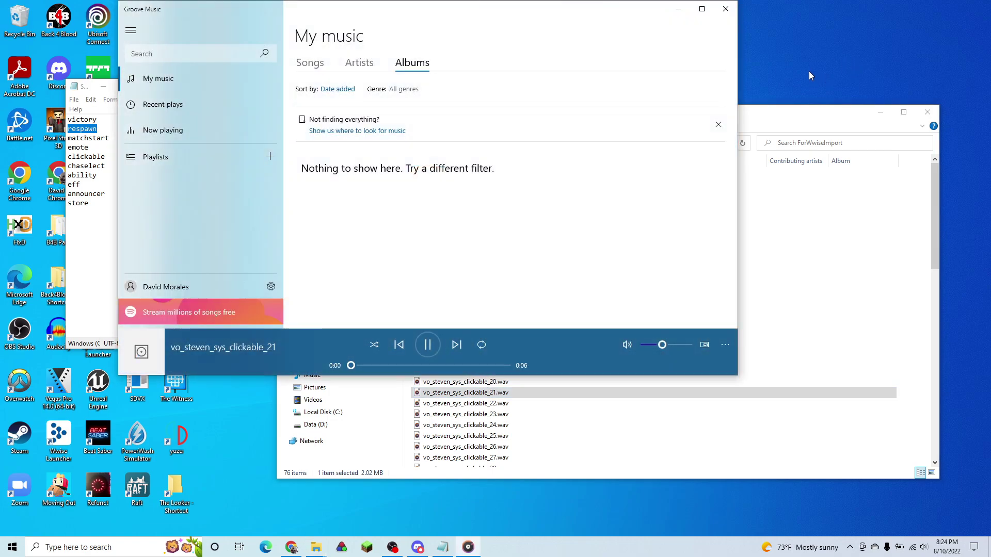
left_click(725, 9)
scroll(506, 305, "down", 6)
scroll(505, 305, "down", 5)
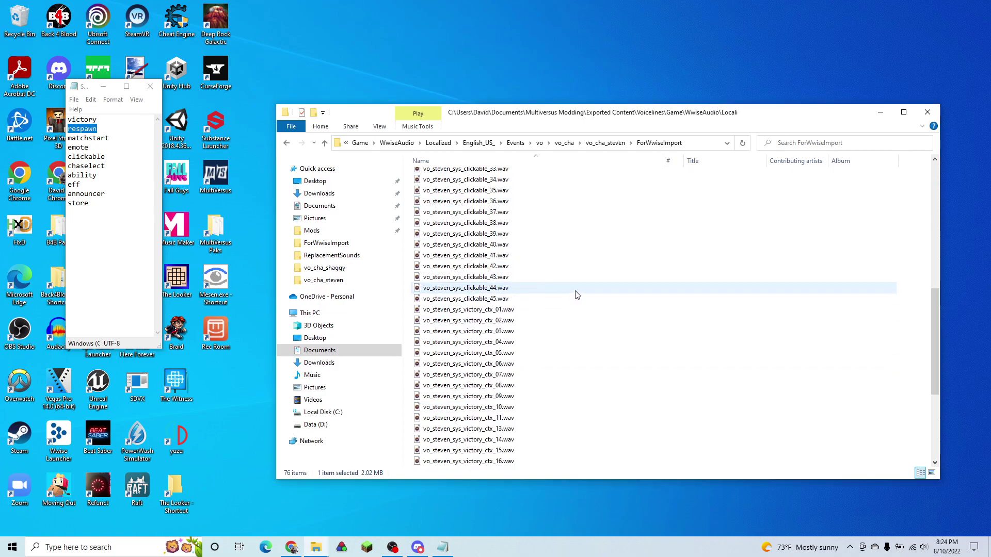
scroll(577, 295, "down", 1)
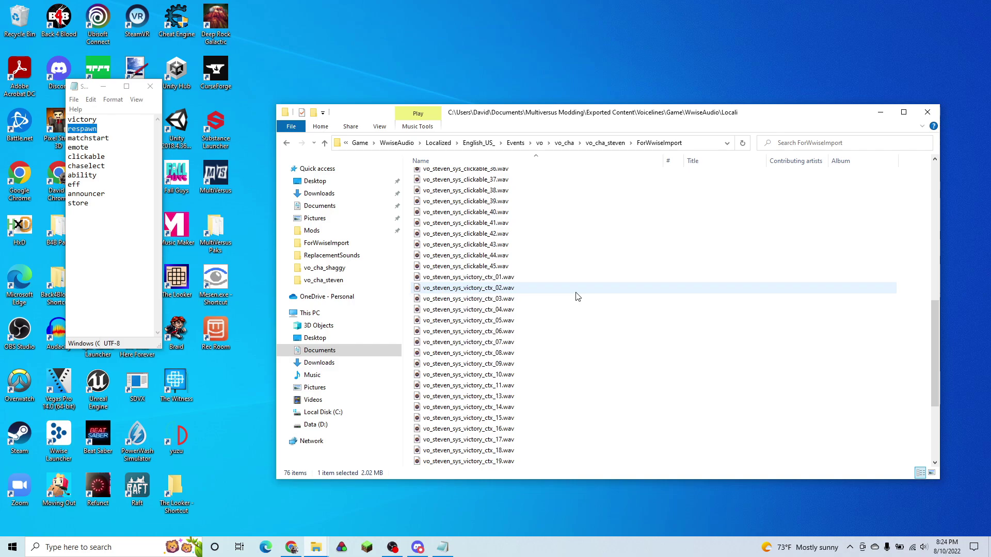
scroll(576, 296, "down", 4)
left_click(491, 380)
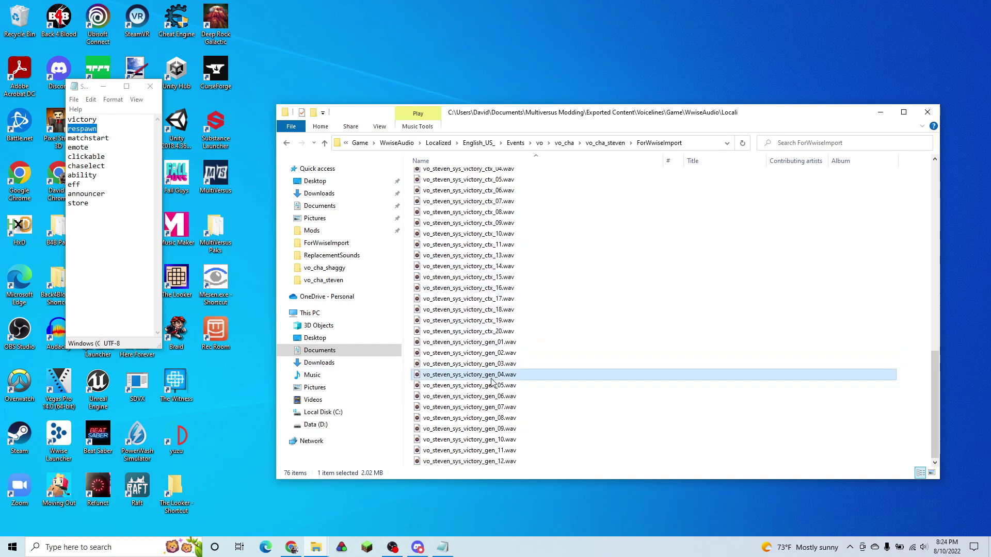
double_click(492, 380)
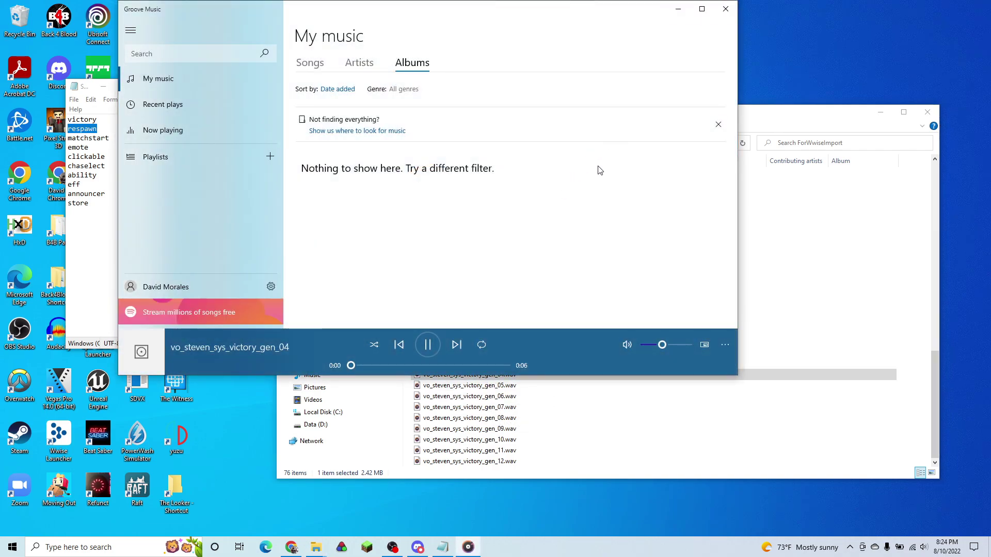
left_click(725, 9)
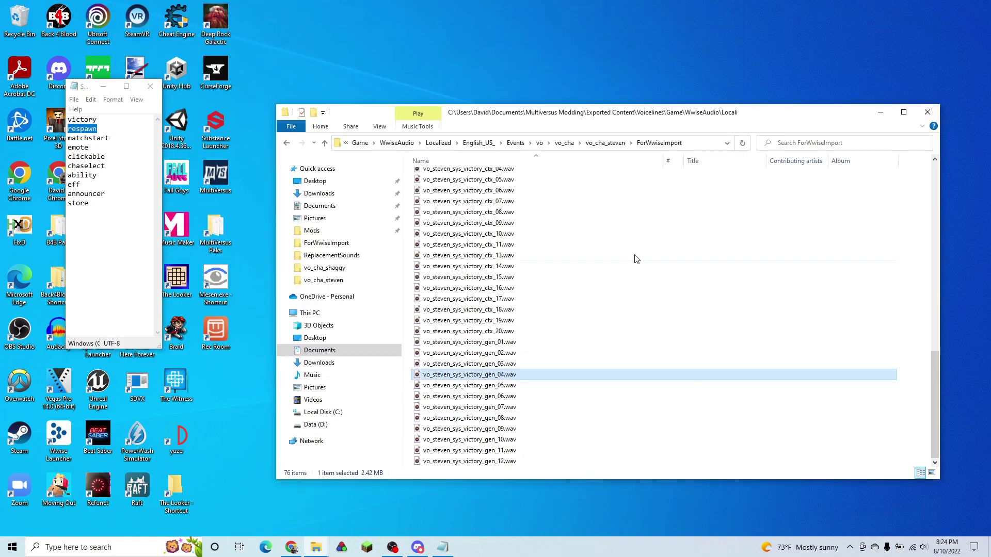
- Launch Wwise 2021.1.7 from the Wwise Launcher
left_click(605, 143)
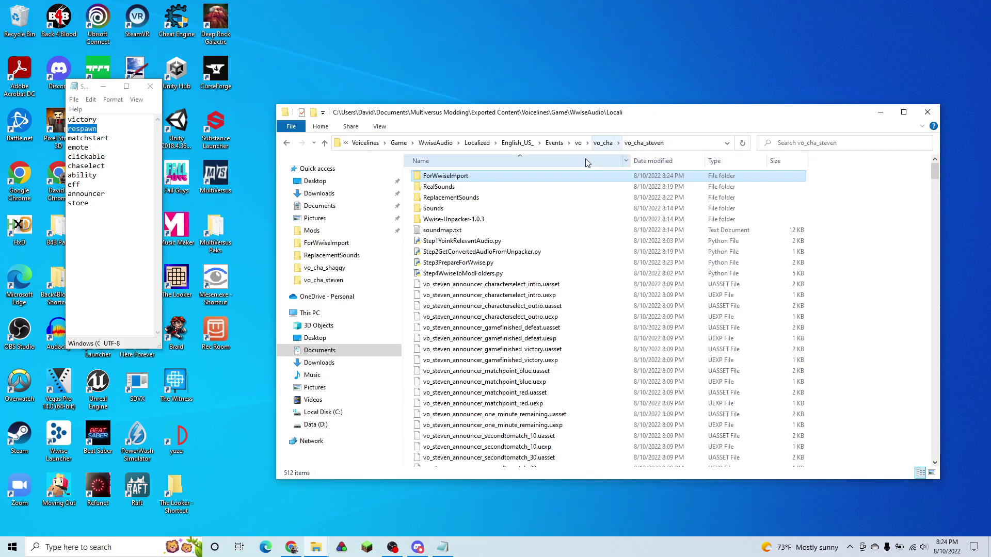
left_click(113, 91)
left_click(103, 86)
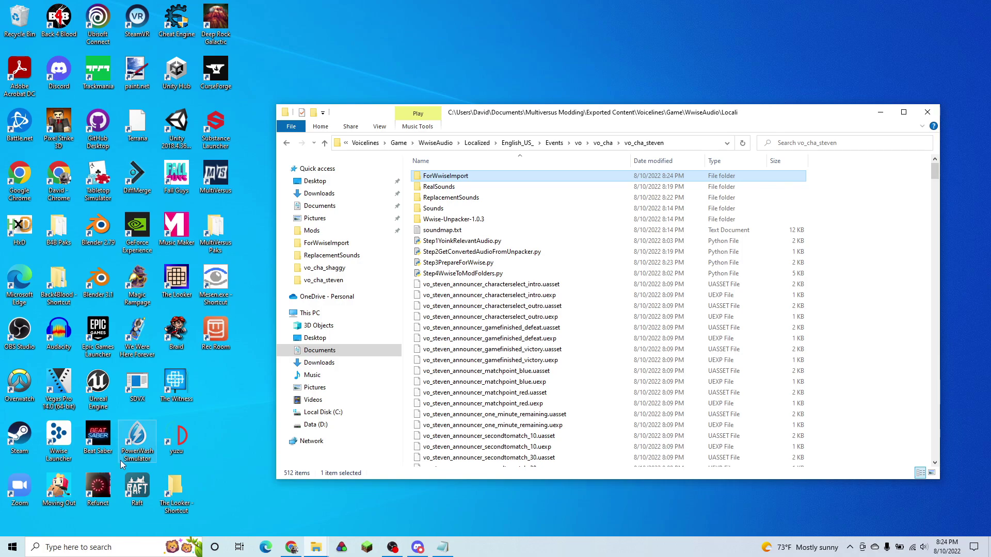
double_click(68, 437)
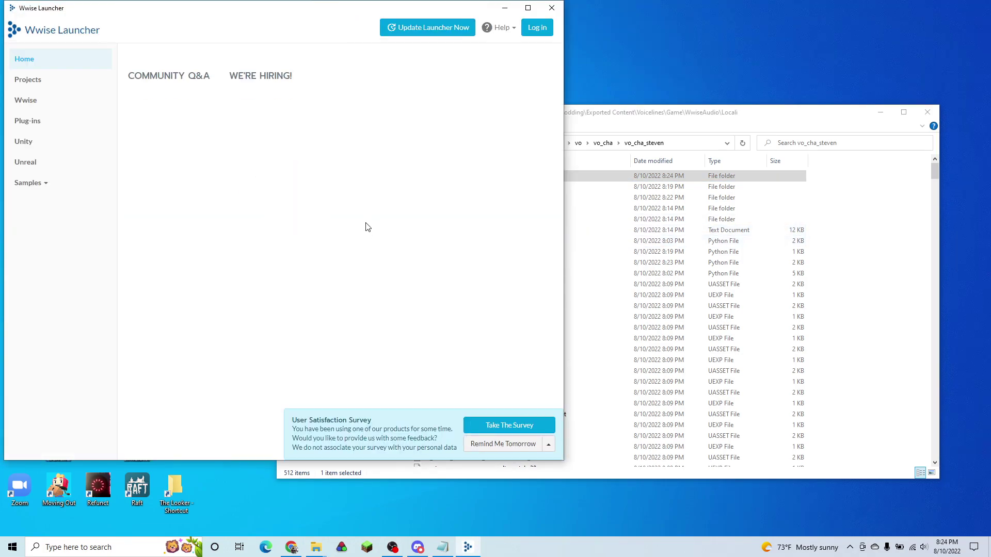
left_click(36, 107)
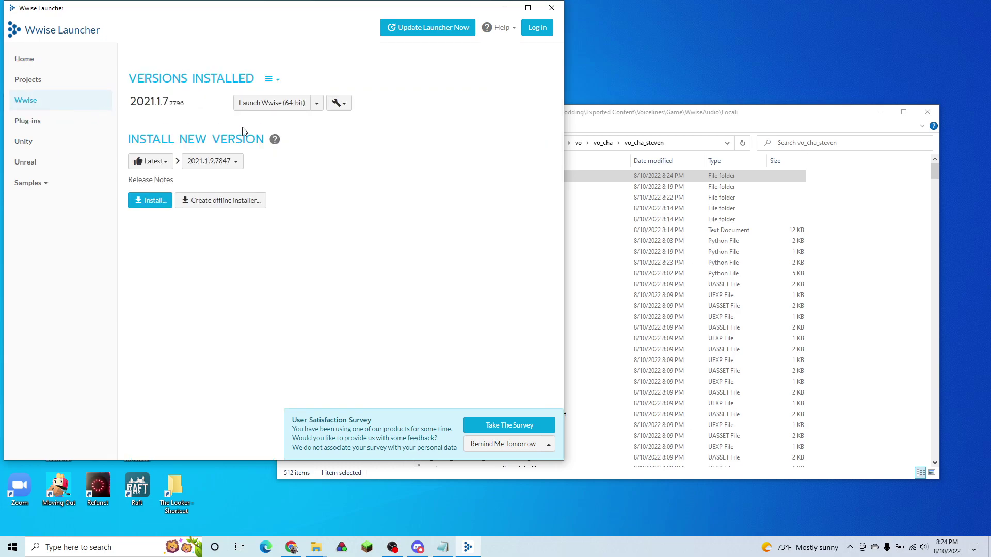
left_click(281, 223)
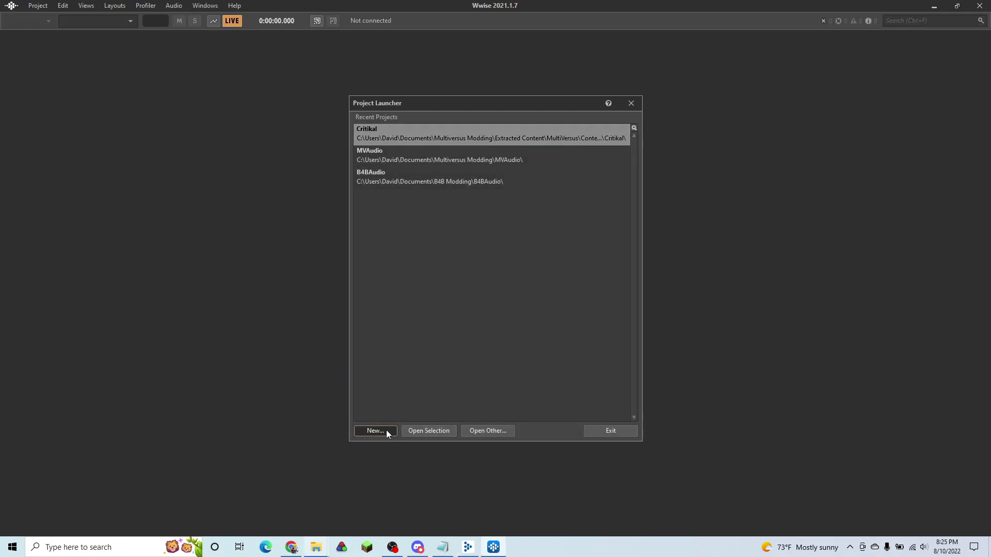
- Create a new project named WwiseProject located in the vo_cha_steven folder
left_click(386, 429)
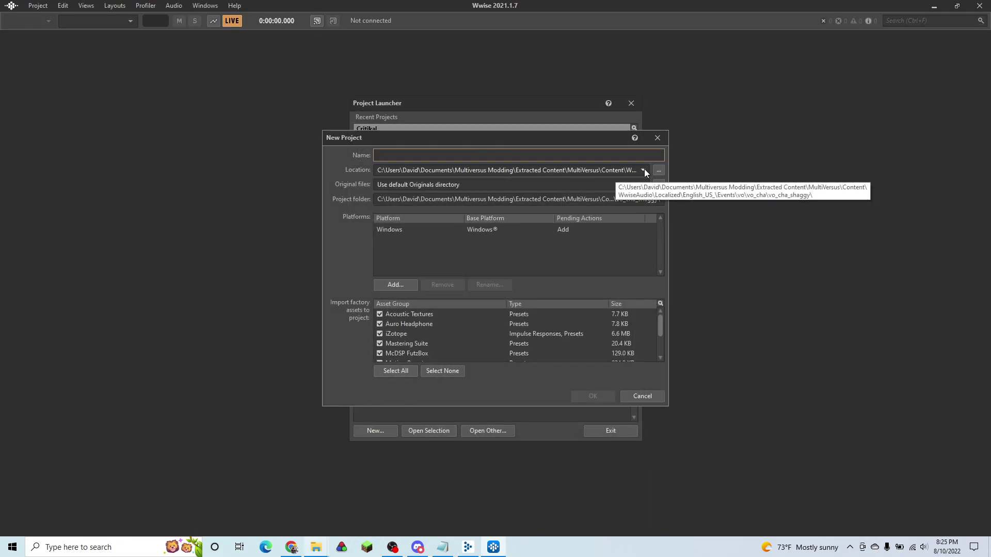
left_click(658, 172)
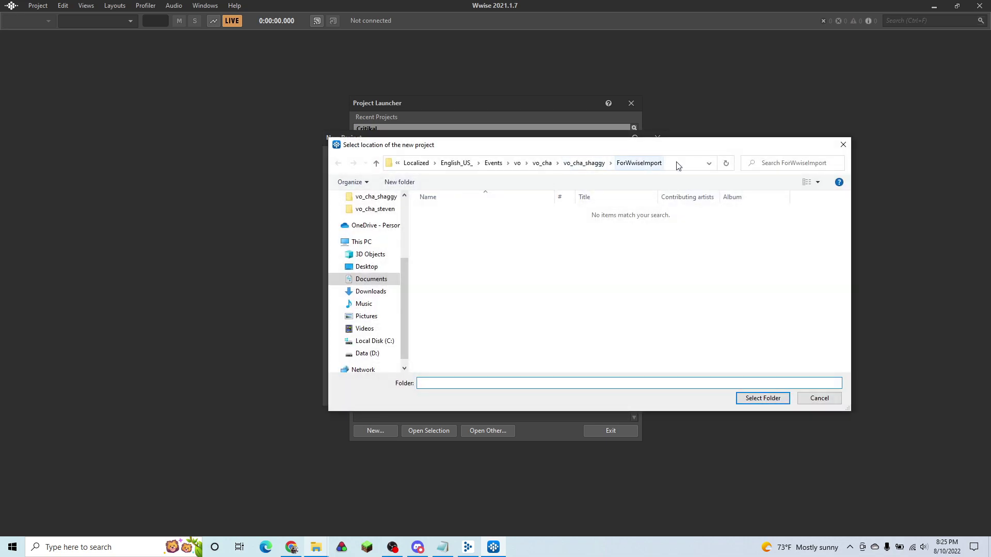
left_click(676, 163)
key("Return")
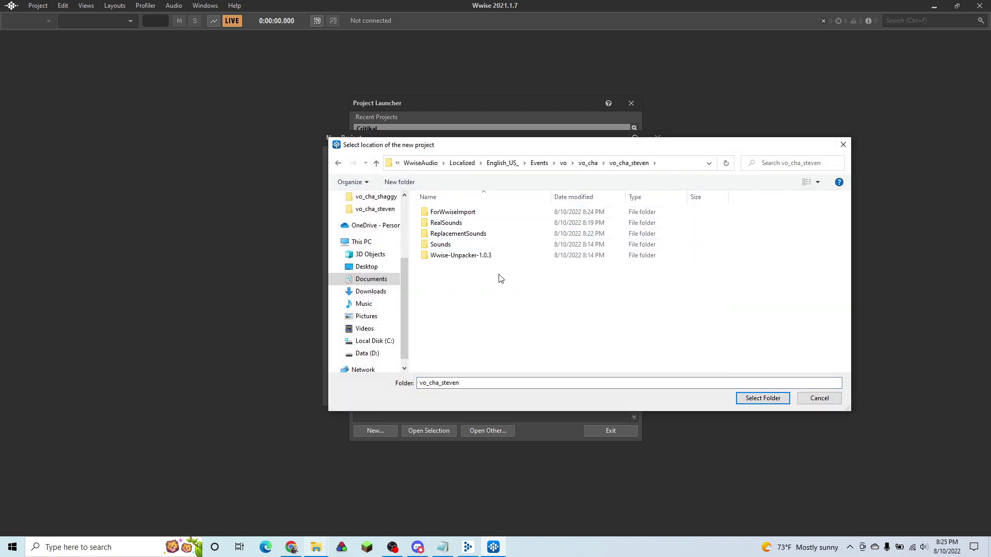
left_click(741, 398)
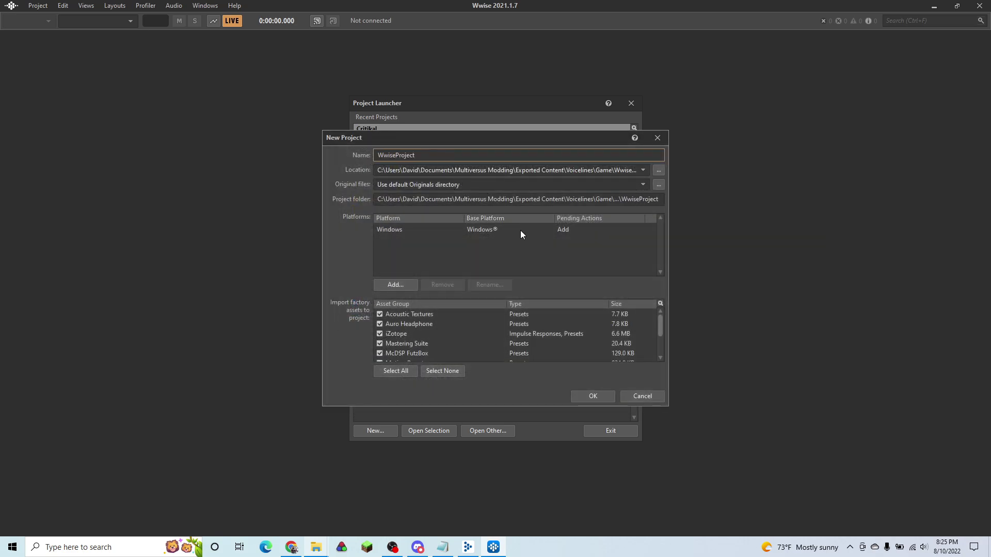
left_click(593, 396)
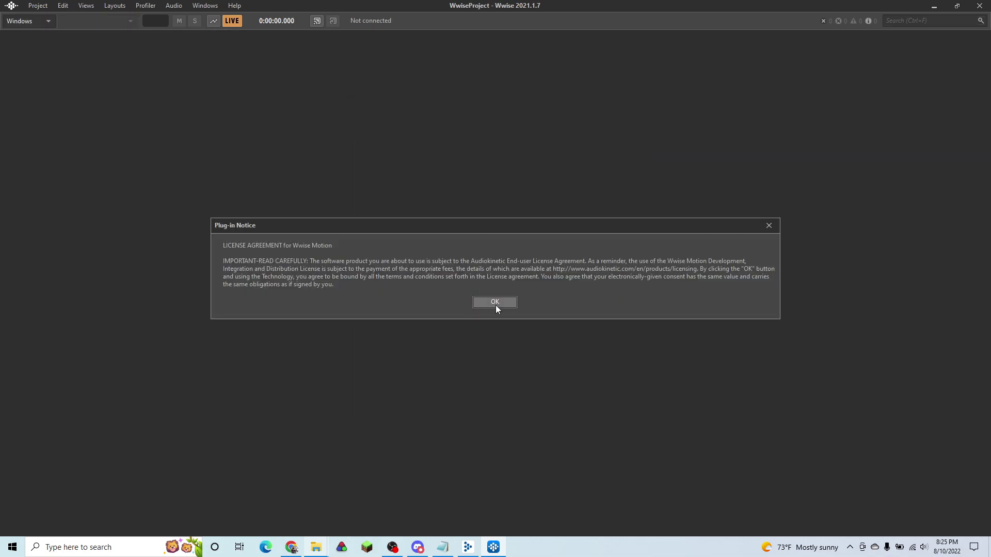
- Dismiss the licence notice and set the project's default conversion to Vorbis Quality High
left_click(496, 302)
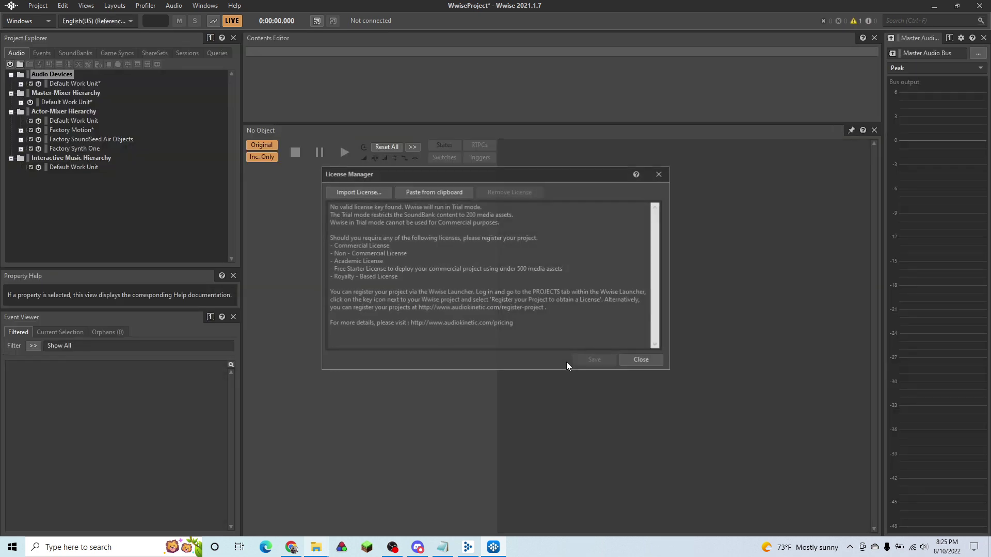
left_click(638, 361)
left_click(36, 8)
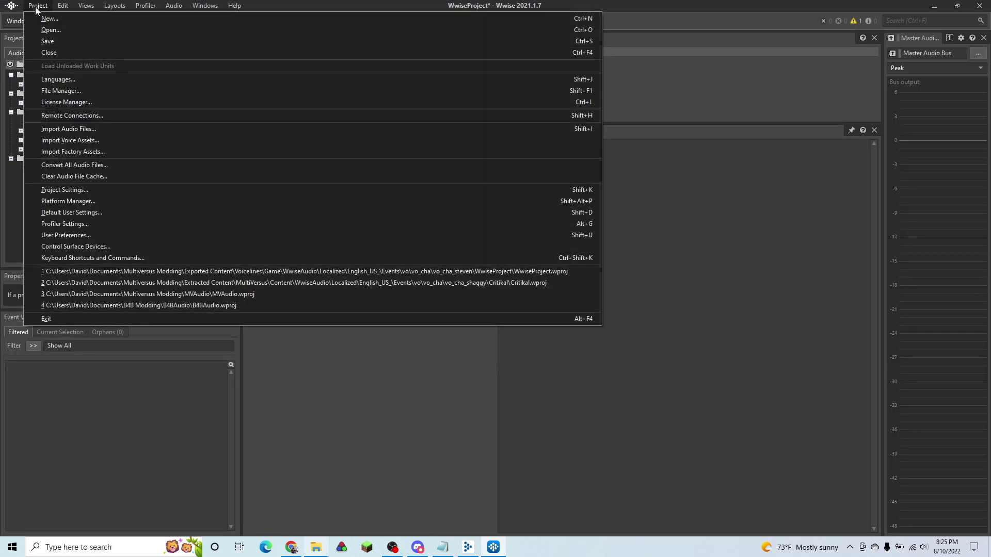
left_click(68, 190)
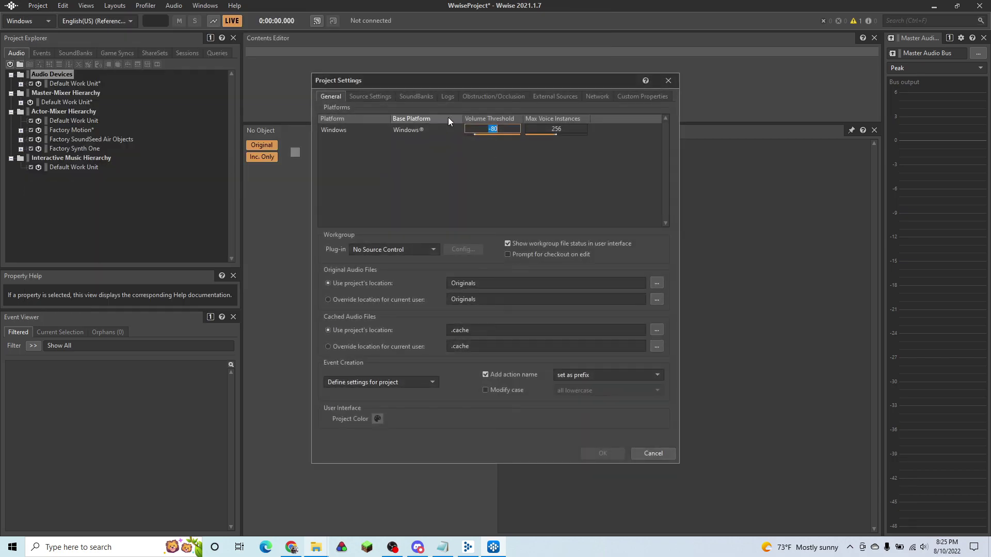
left_click(371, 97)
left_click(481, 124)
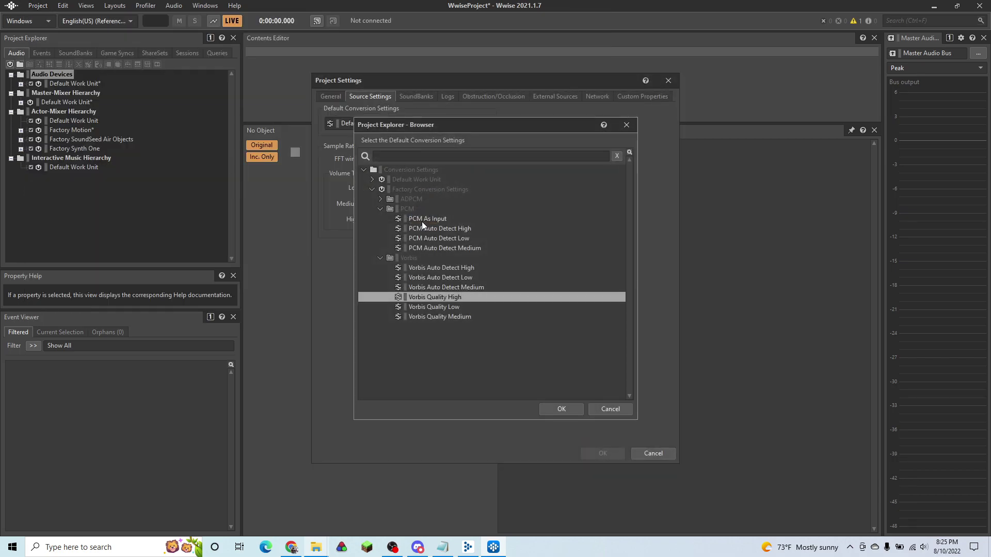
left_click(572, 407)
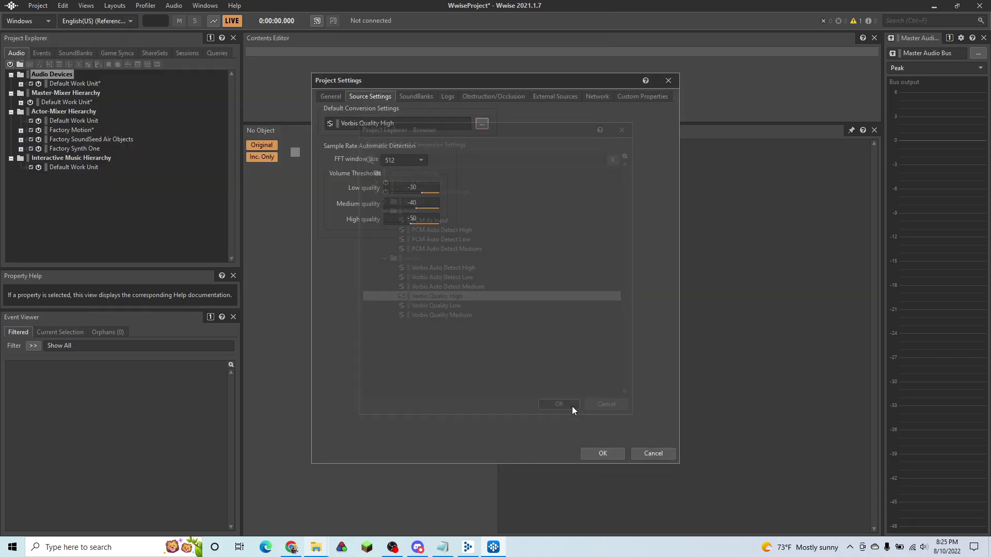
left_click(601, 453)
- Import all WAV files from ForWwiseImport into the project as Sound SFX
left_click(31, 6)
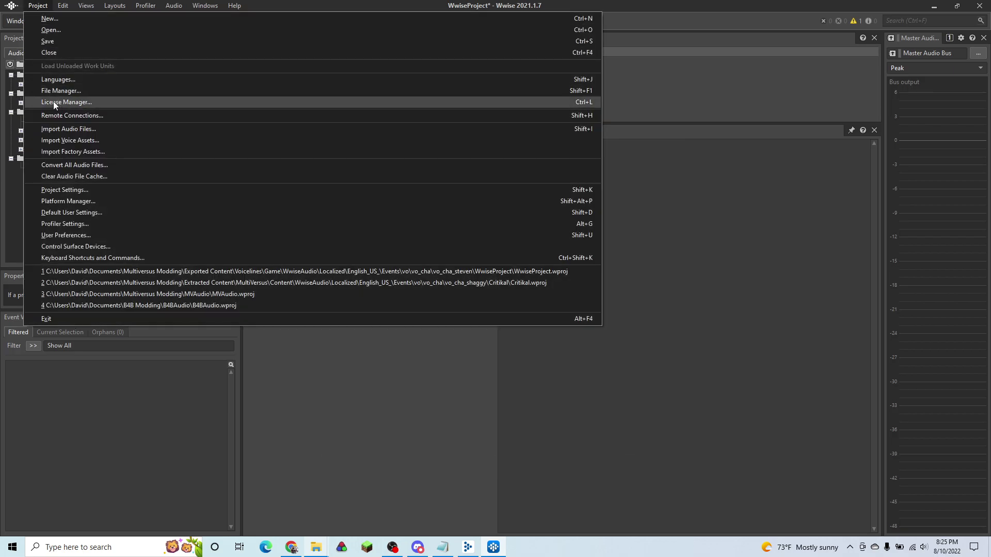
left_click(63, 128)
left_click(293, 201)
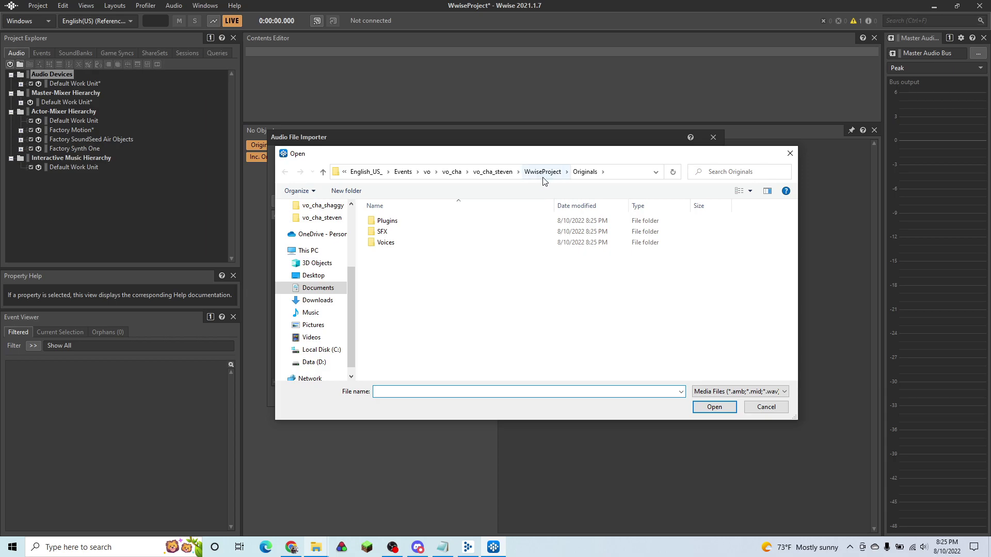
left_click(493, 171)
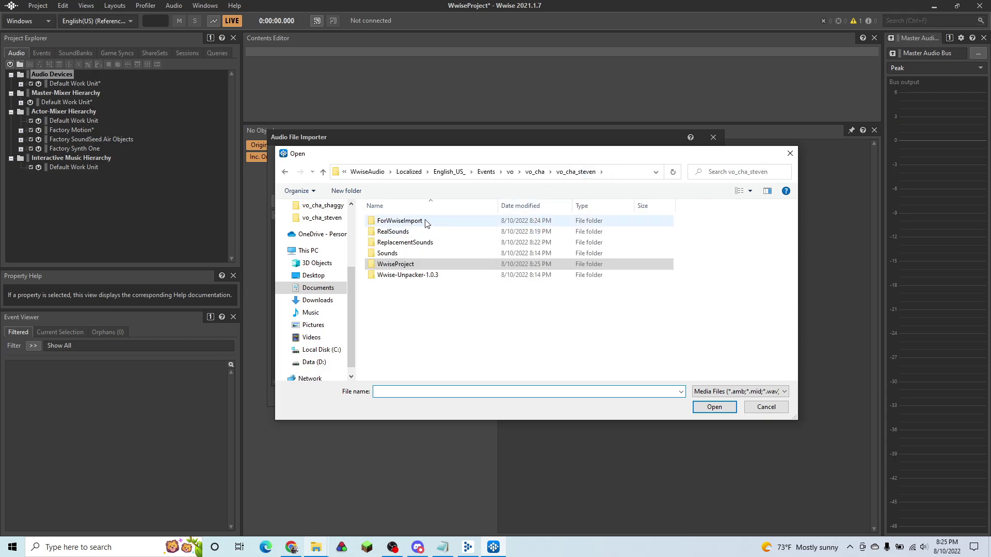
double_click(426, 222)
left_click_drag(441, 205, 473, 210)
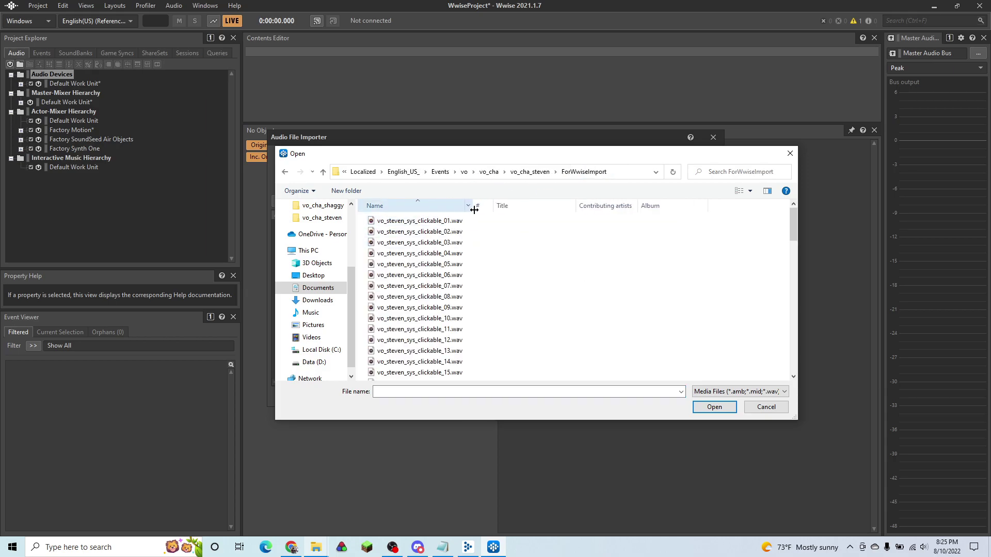
left_click(452, 253)
key("ctrl+a")
left_click(714, 406)
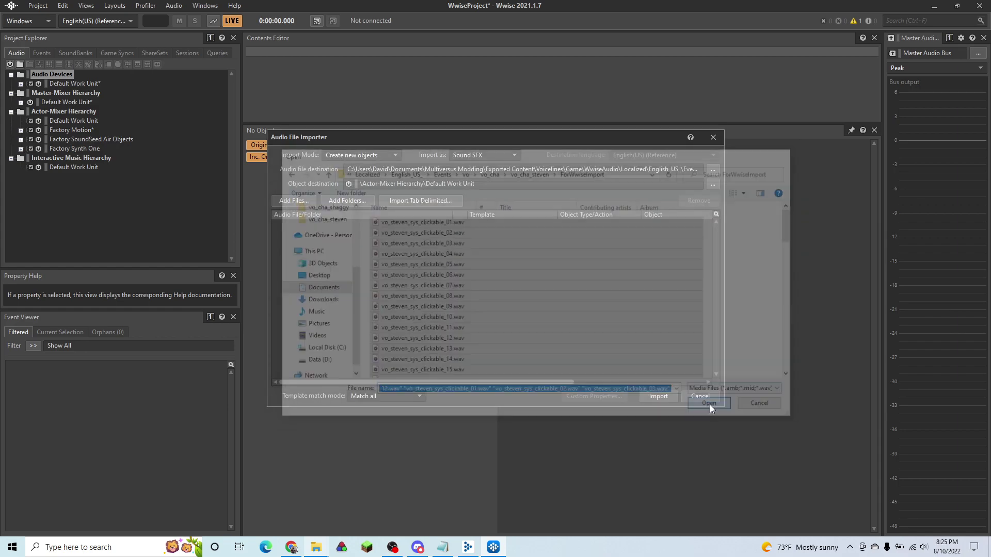
left_click(645, 396)
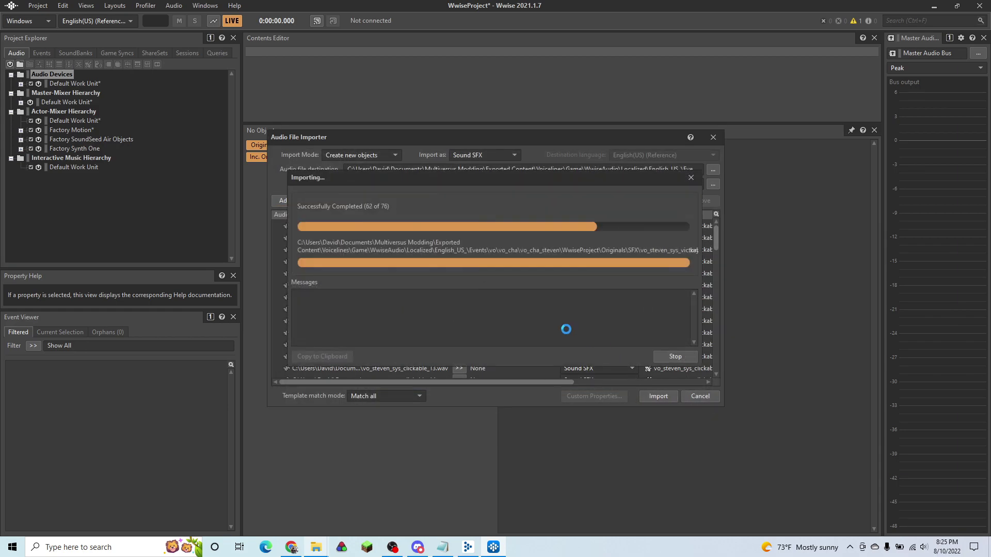
- Convert all of the project's audio files
left_click(38, 6)
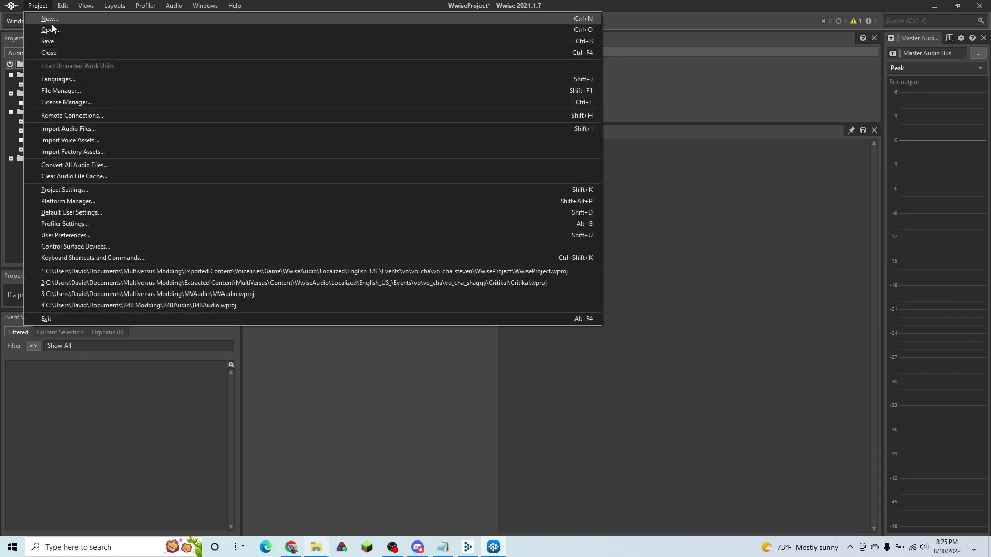
left_click(82, 165)
left_click(494, 367)
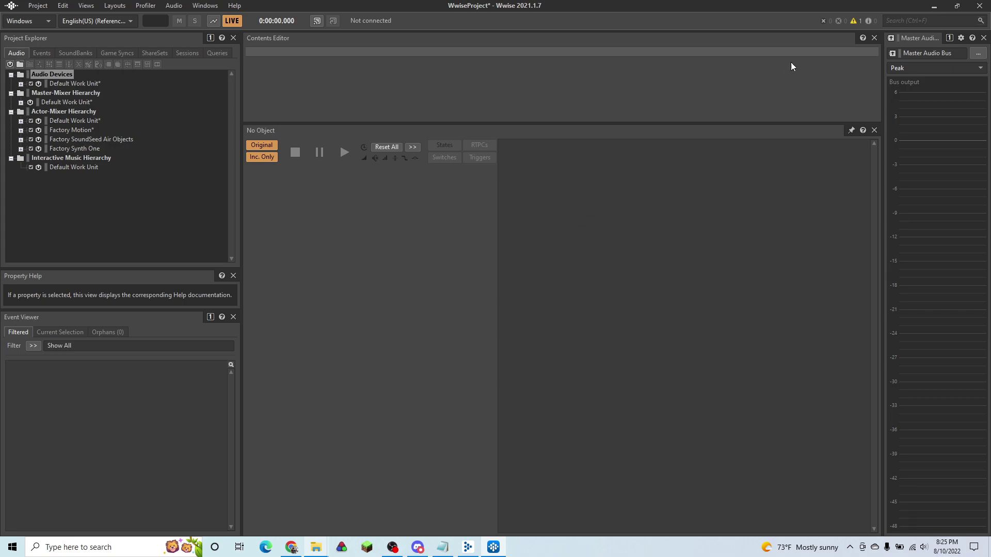
- Close Wwise without saving the project, and close the Wwise Launcher
left_click(979, 9)
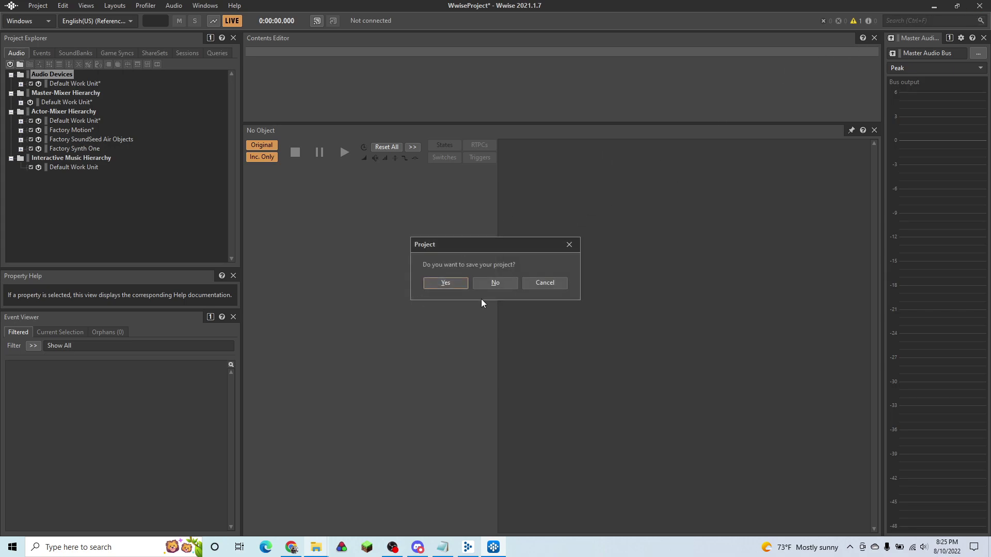
left_click(490, 283)
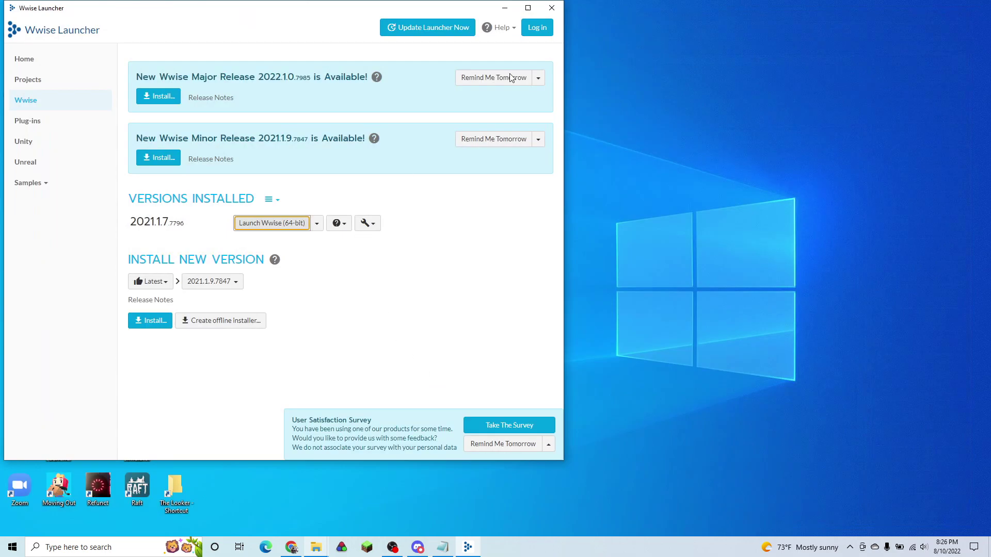
left_click(563, 6)
- Run Step4WwiseToModFolders.py in vo_cha_steven to generate the _Events and _Media folders
mouse_move(317, 547)
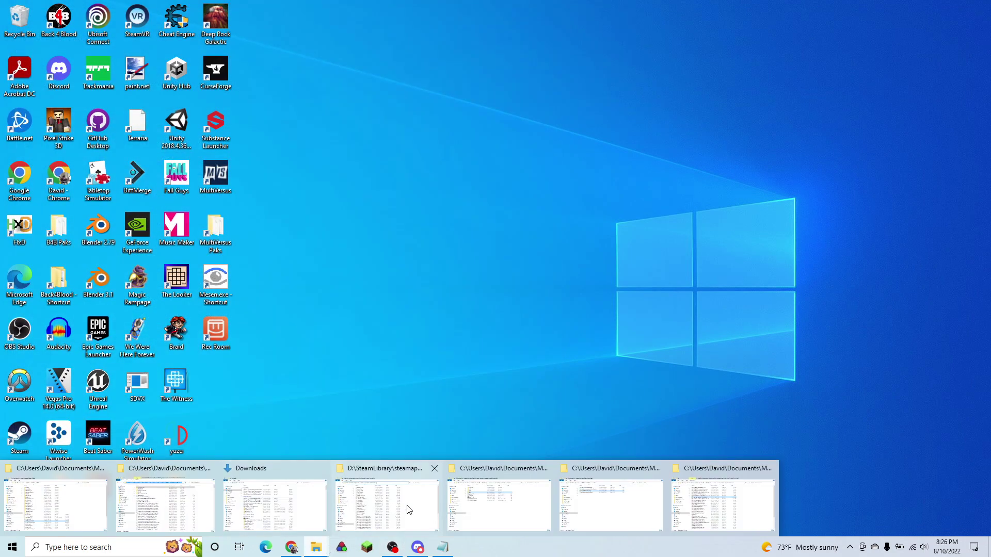
mouse_move(354, 504)
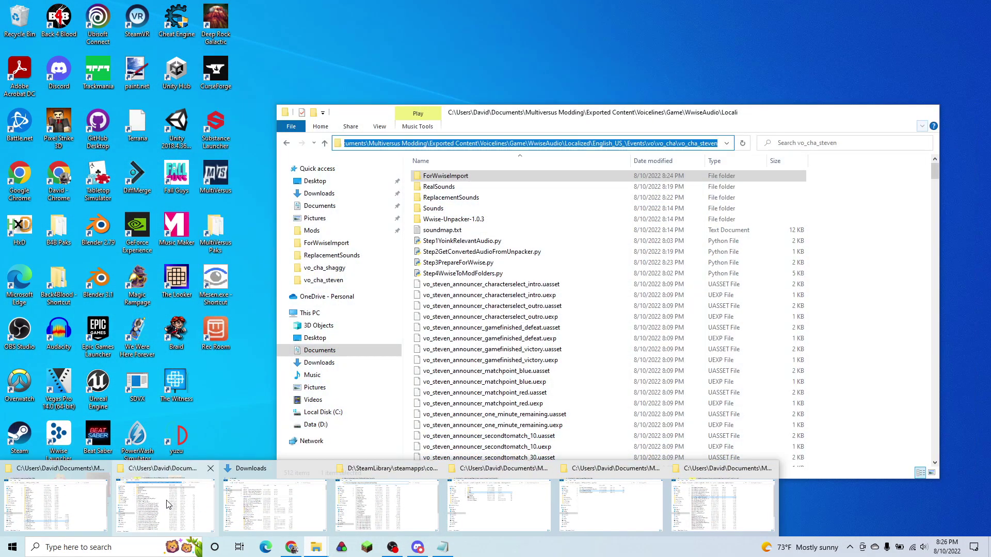
left_click(166, 504)
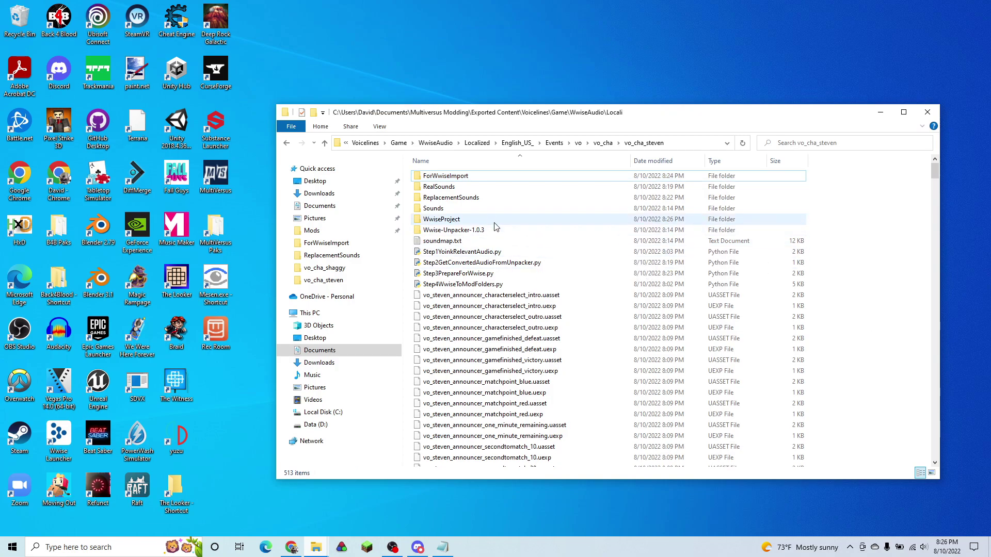
left_click(484, 284)
double_click(484, 284)
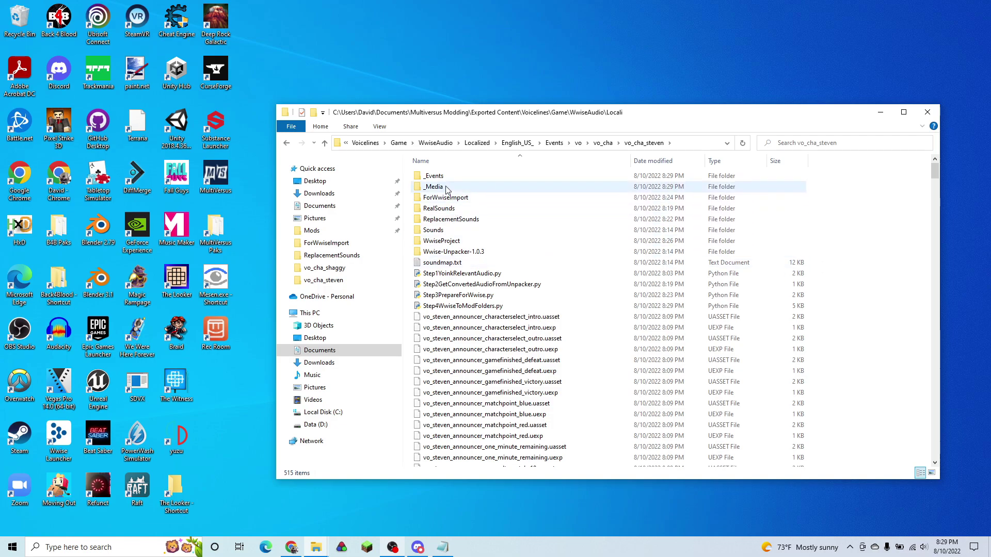
left_click(461, 177)
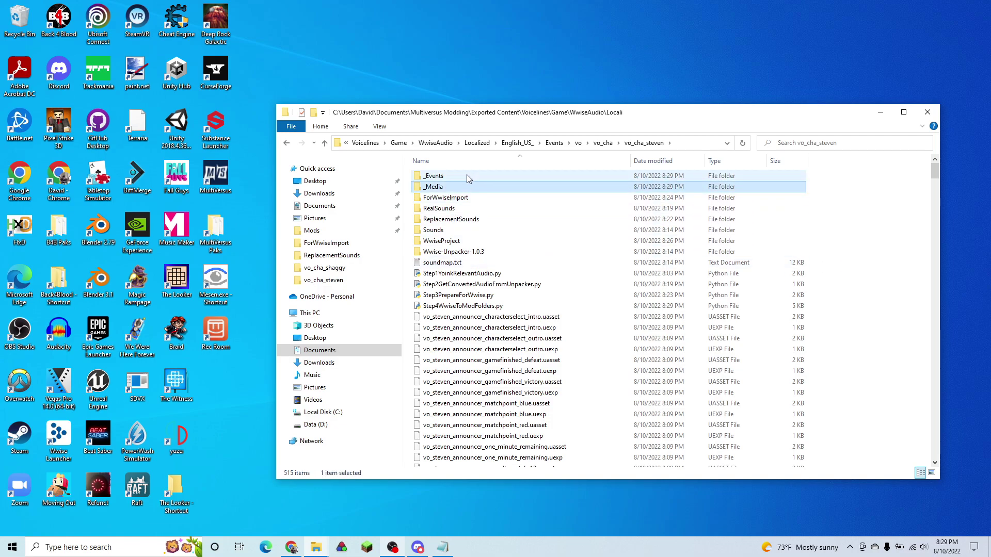
double_click(467, 176)
double_click(466, 176)
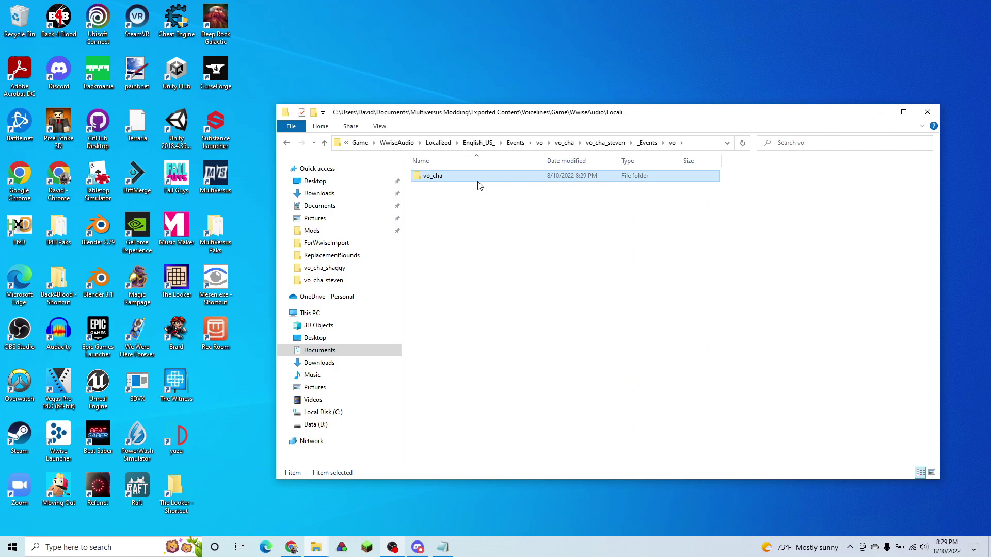
double_click(475, 178)
double_click(443, 178)
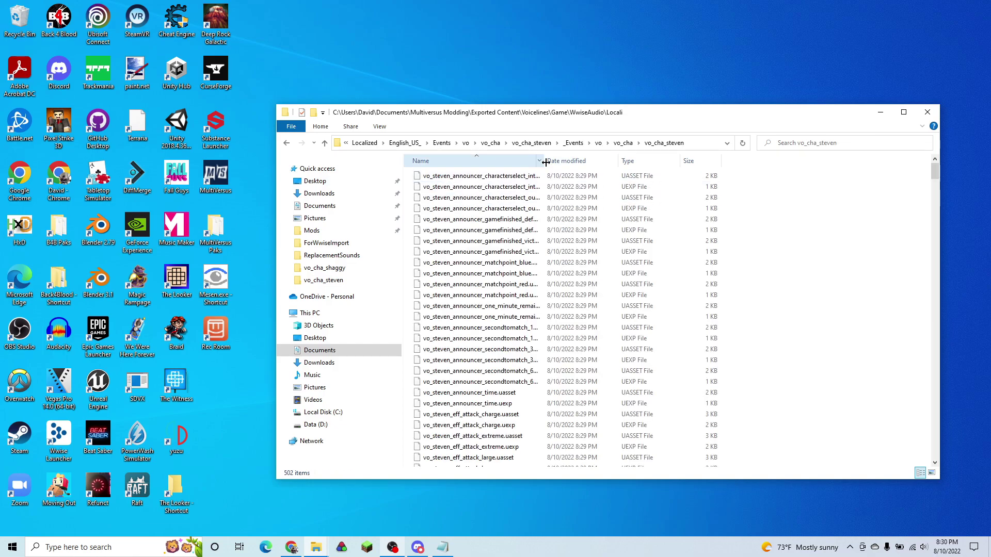
left_click_drag(543, 161, 617, 160)
scroll(567, 229, "down", 20)
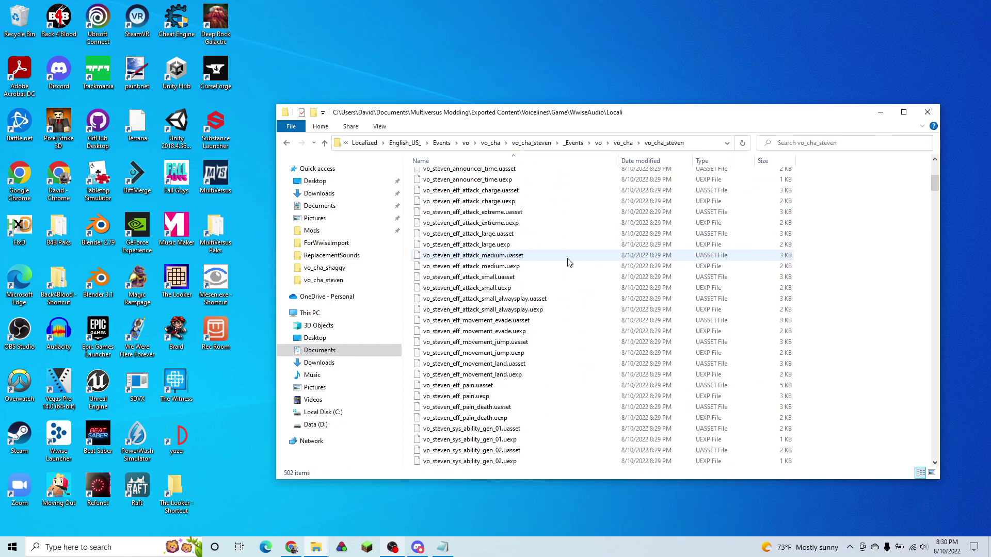
scroll(836, 261, "down", 20)
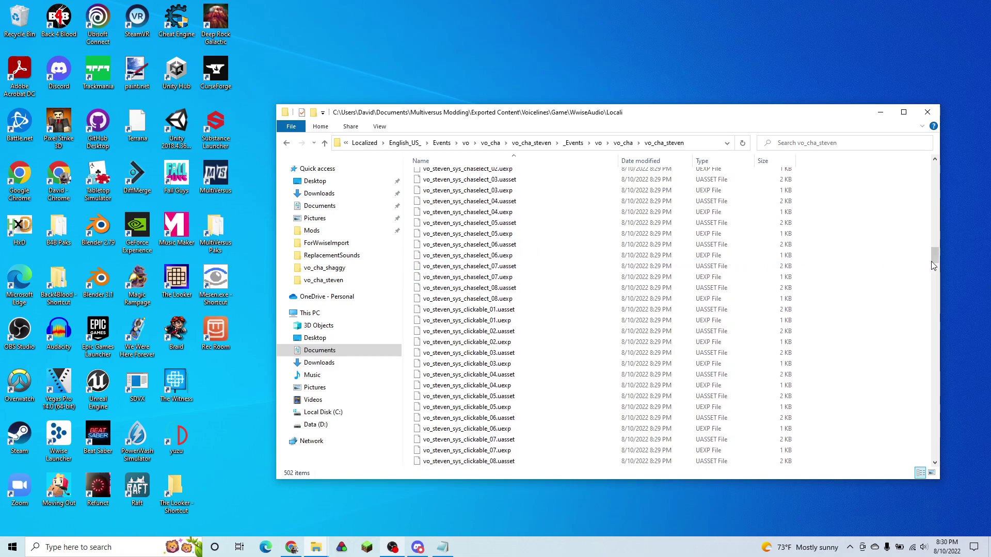
scroll(921, 441, "up", 20)
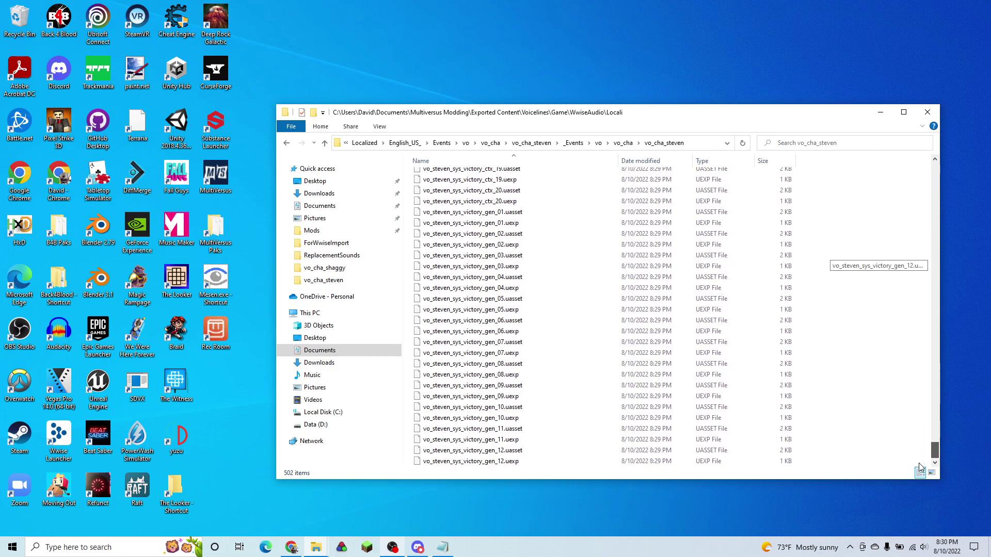
left_click(622, 142)
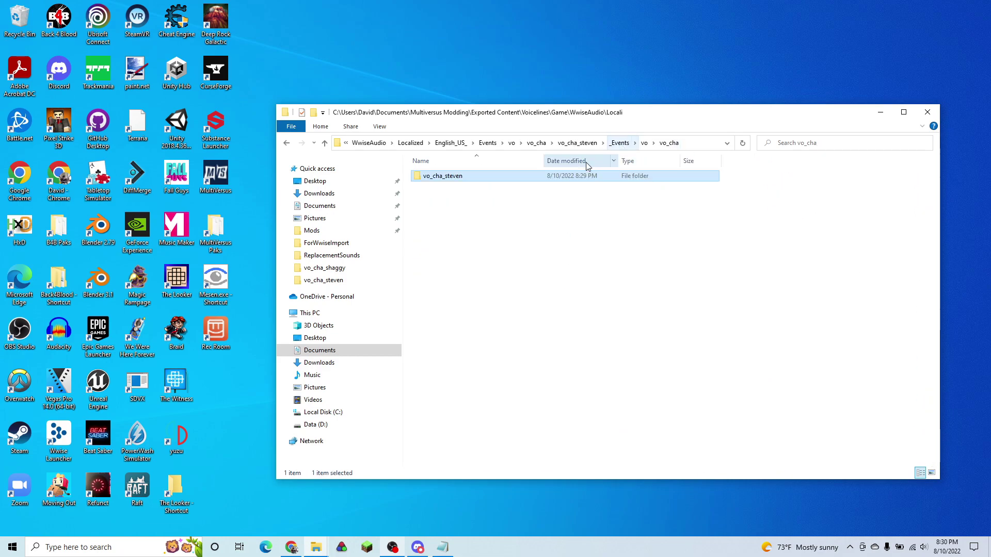
left_click(619, 143)
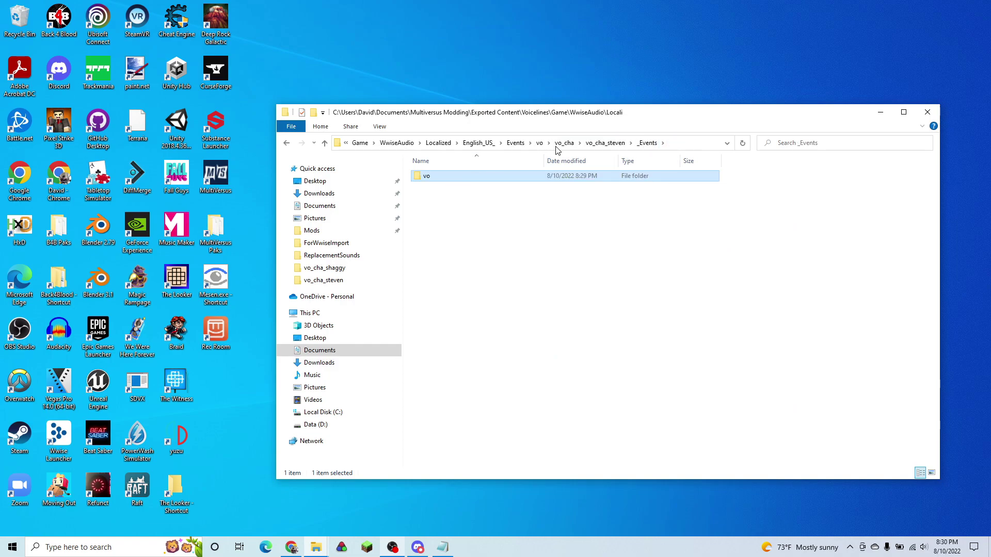
left_click(615, 144)
double_click(448, 189)
double_click(477, 261)
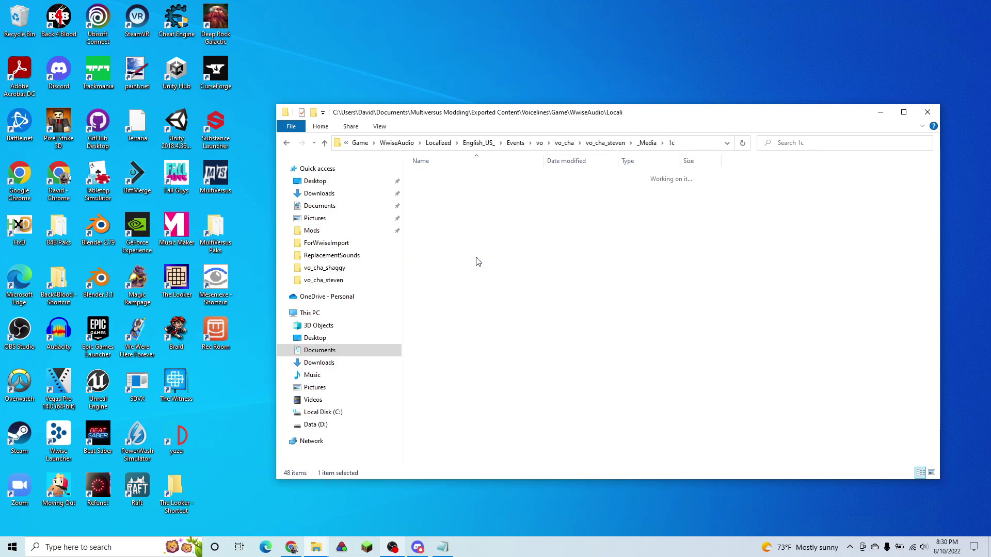
double_click(460, 177)
left_click_drag(507, 219, 469, 175)
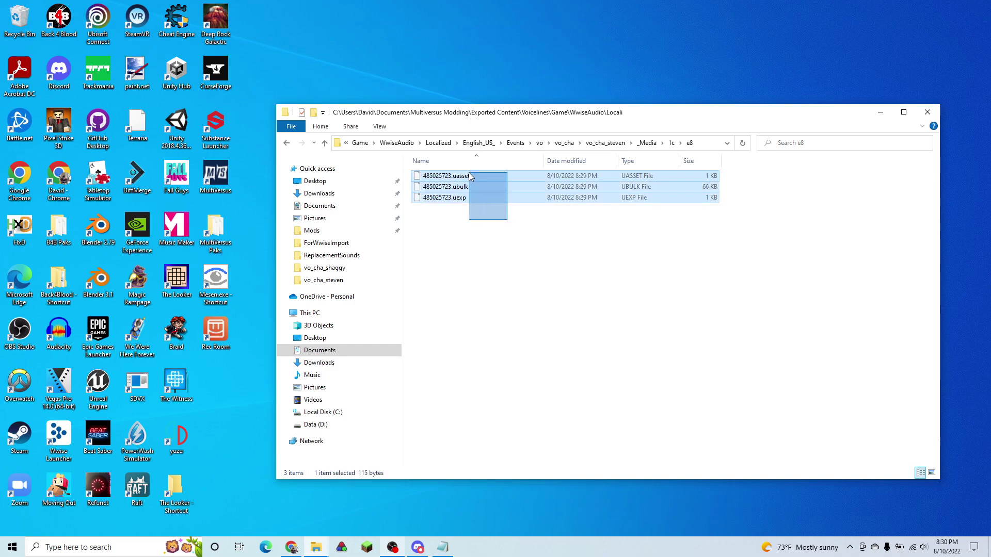
left_click(478, 188)
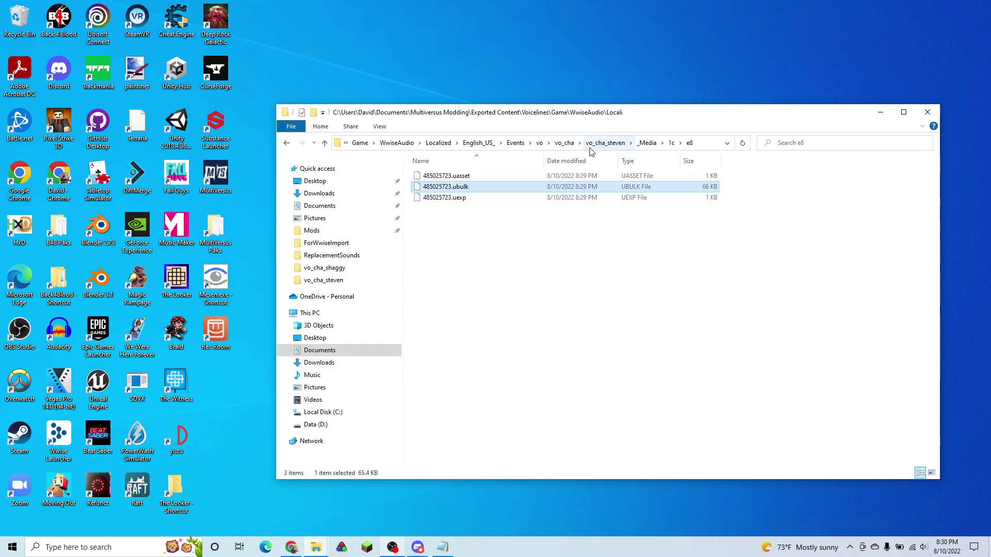
left_click(602, 145)
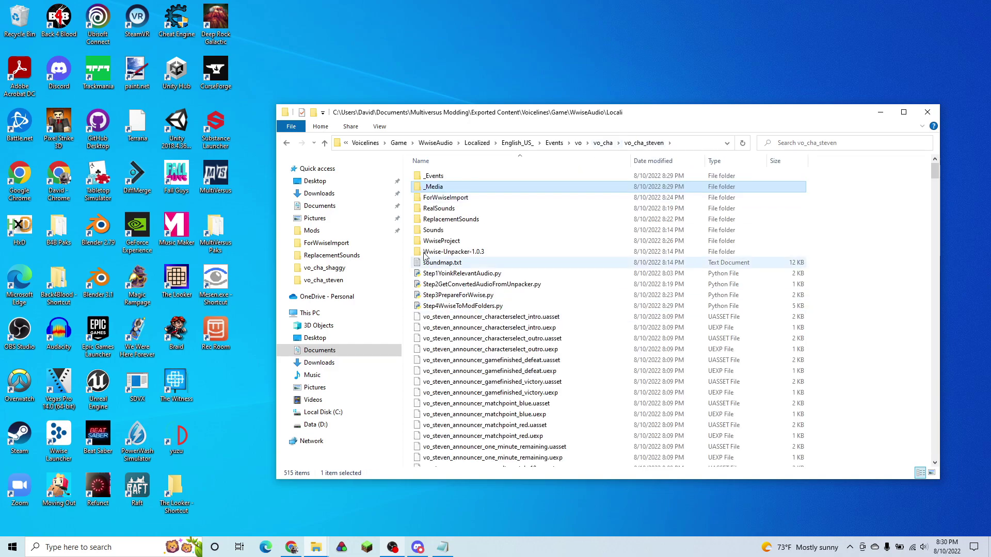
- Create a new folder named StevenAudio_P in vo_cha_steven
left_click(465, 178, "ctrl")
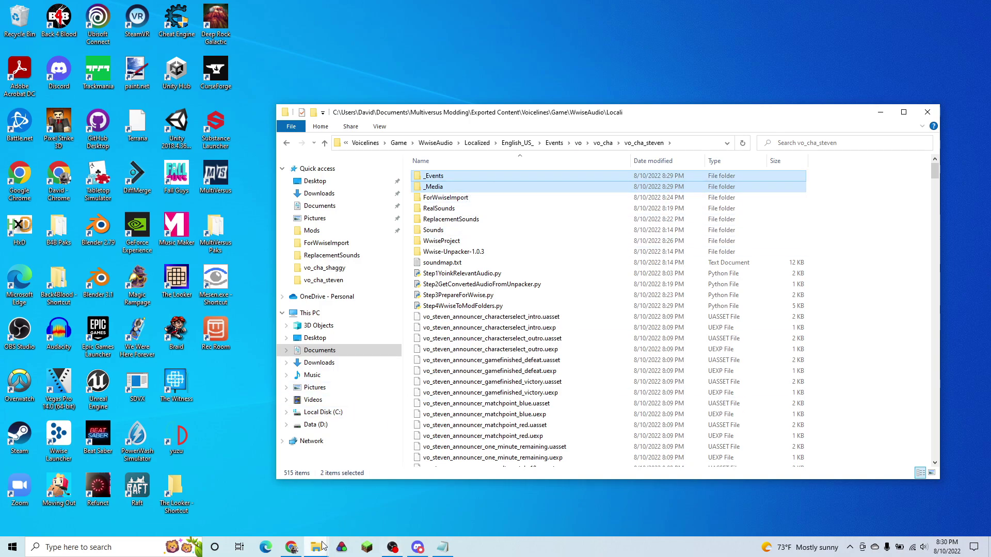
right_click(833, 268)
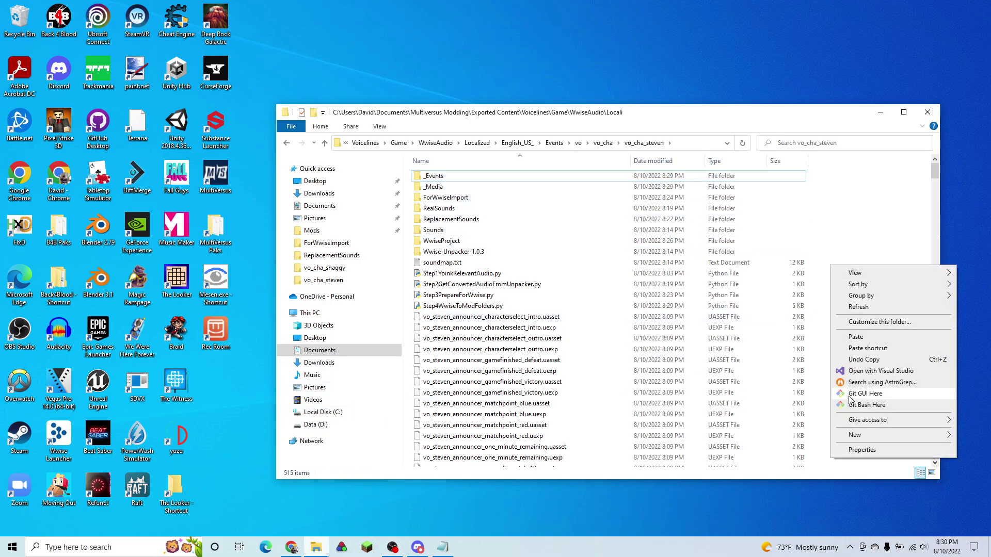
mouse_move(847, 436)
left_click(770, 436)
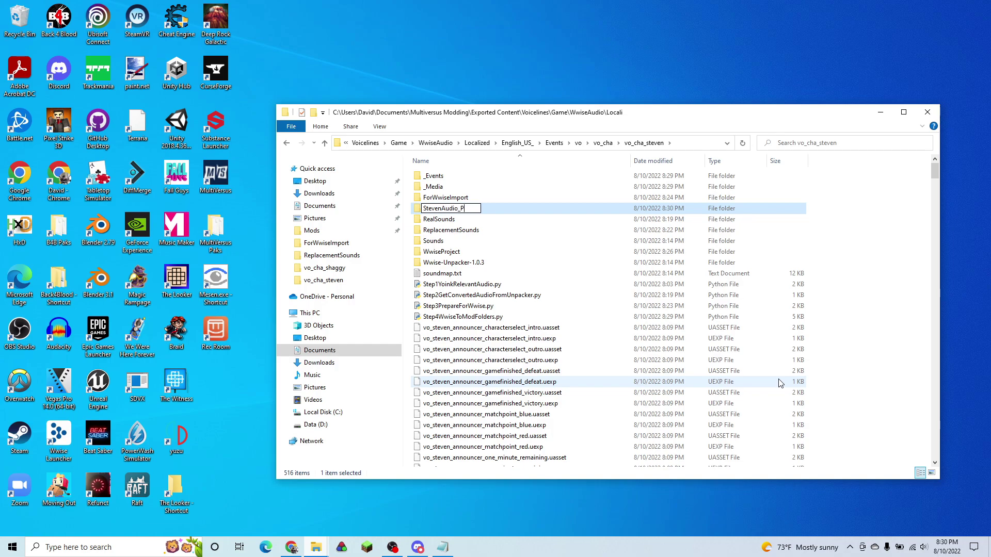
key("Return")
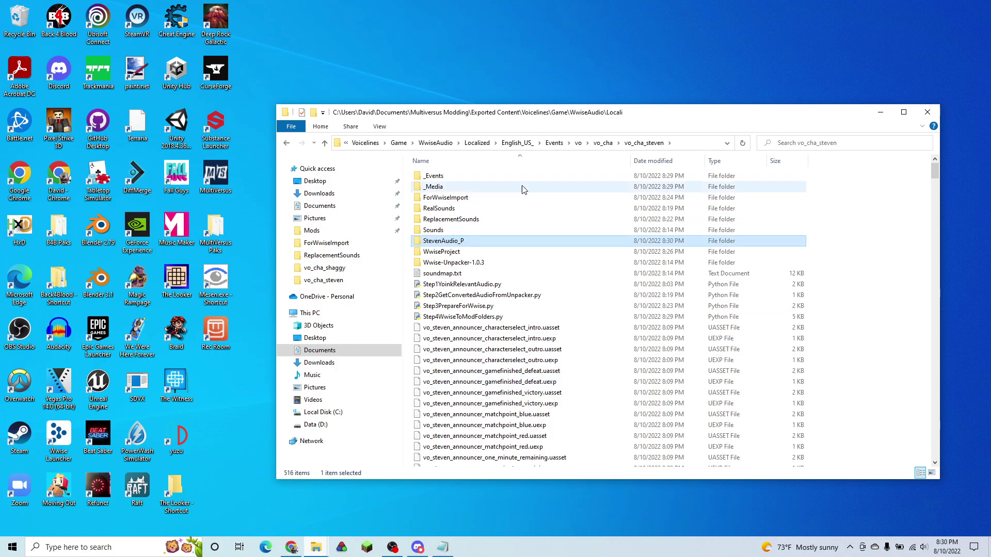
- Create a MultiVersus folder inside StevenAudio_P and a Content subfolder within it
double_click(466, 243)
right_click(490, 222)
mouse_move(516, 387)
left_click(624, 386)
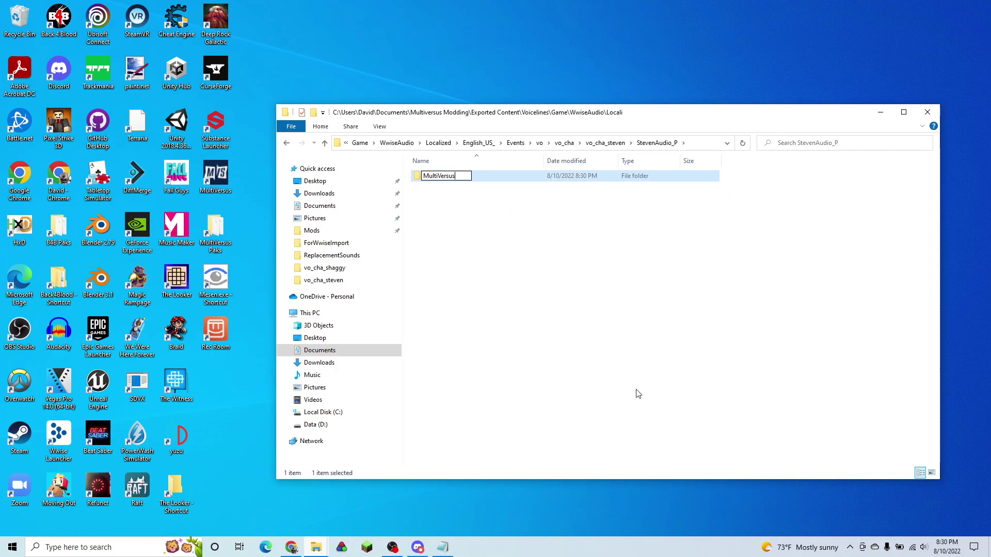
double_click(485, 182)
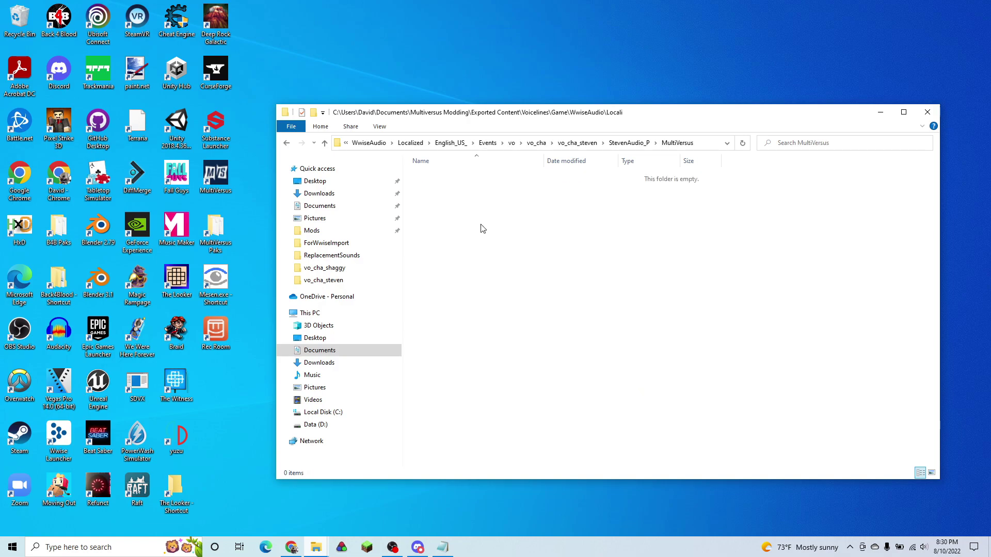
right_click(481, 226)
mouse_move(567, 394)
left_click(670, 297)
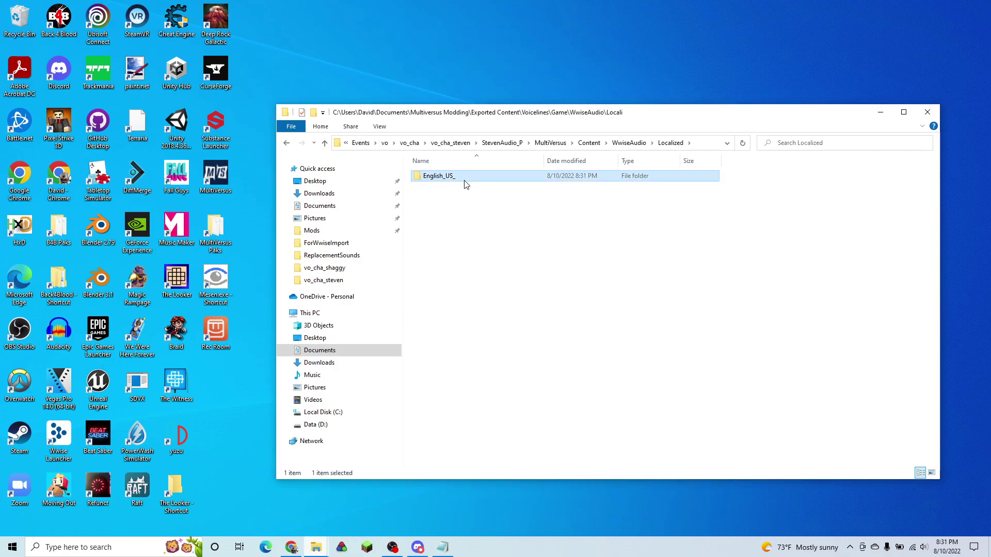
- Paste the _Events and _Media folders into StevenAudio_P's English_US_ folder
left_click(451, 146)
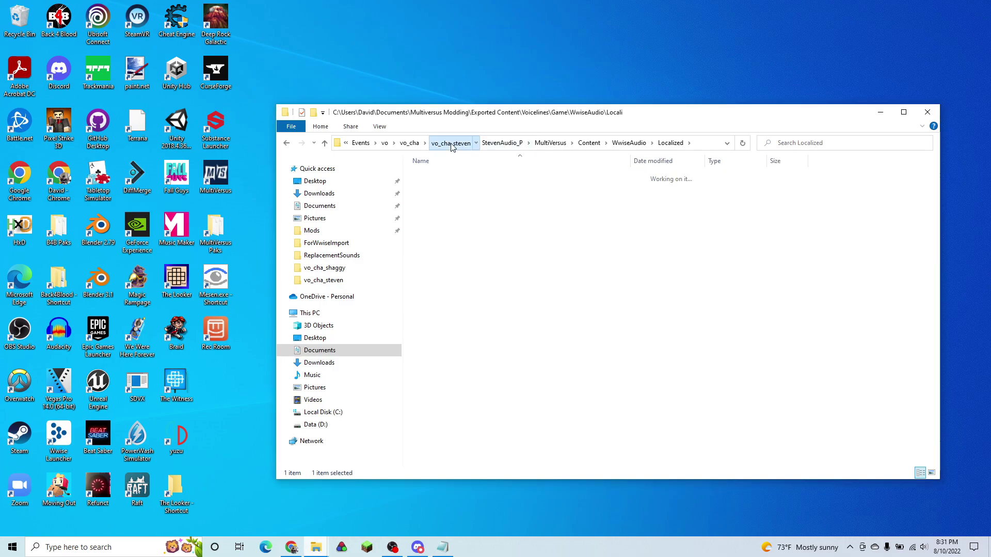
left_click(484, 190, "ctrl")
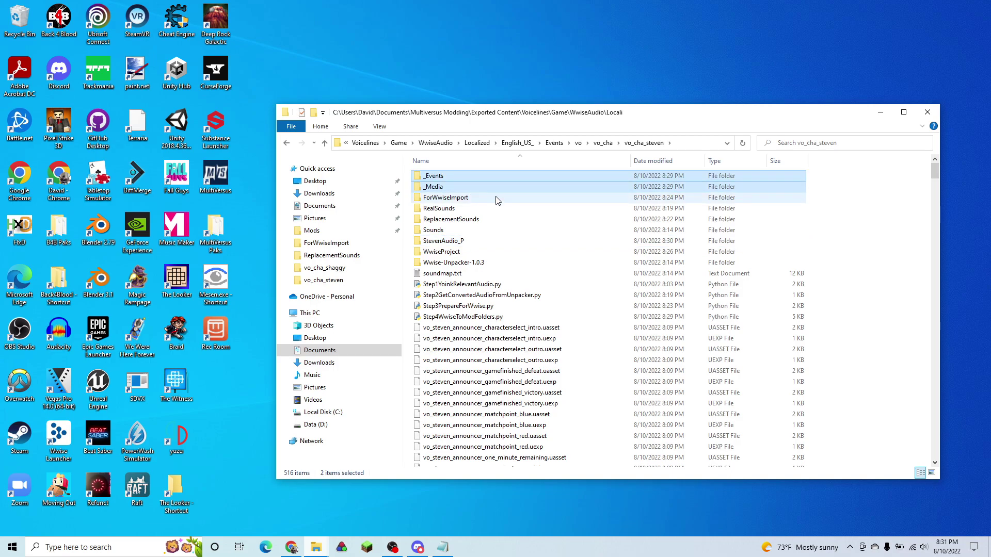
double_click(462, 241)
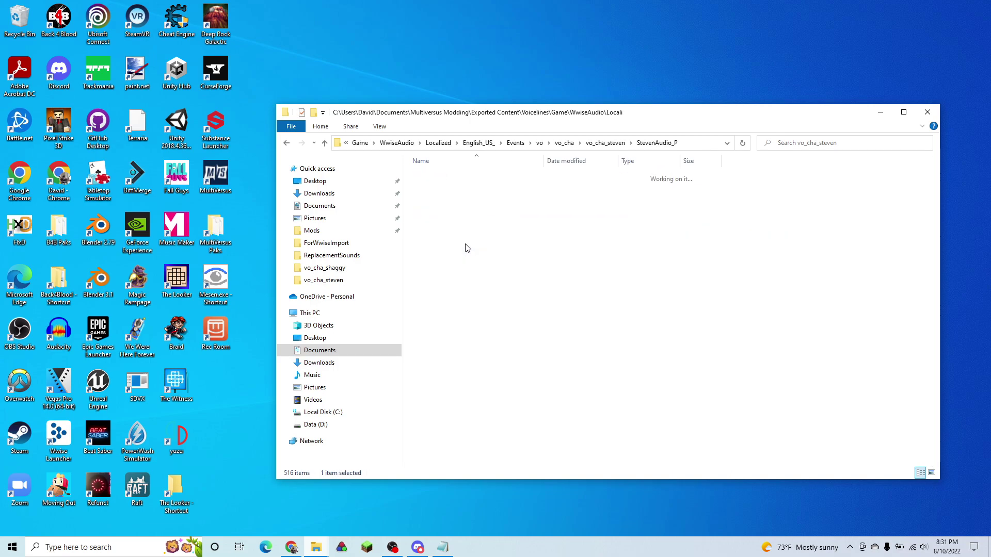
double_click(471, 178)
double_click(471, 178)
double_click(471, 178)
double_click(471, 178)
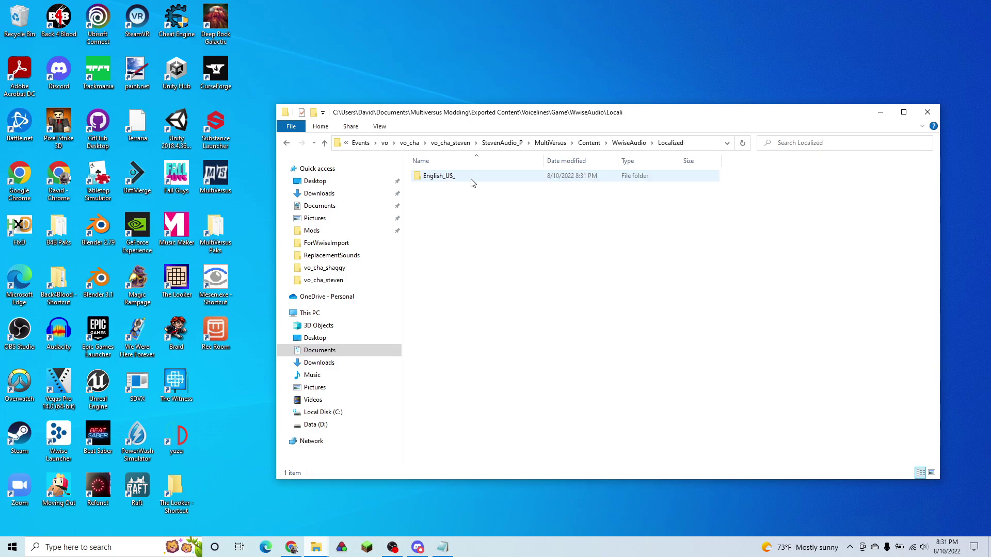
double_click(471, 178)
key("ctrl+v")
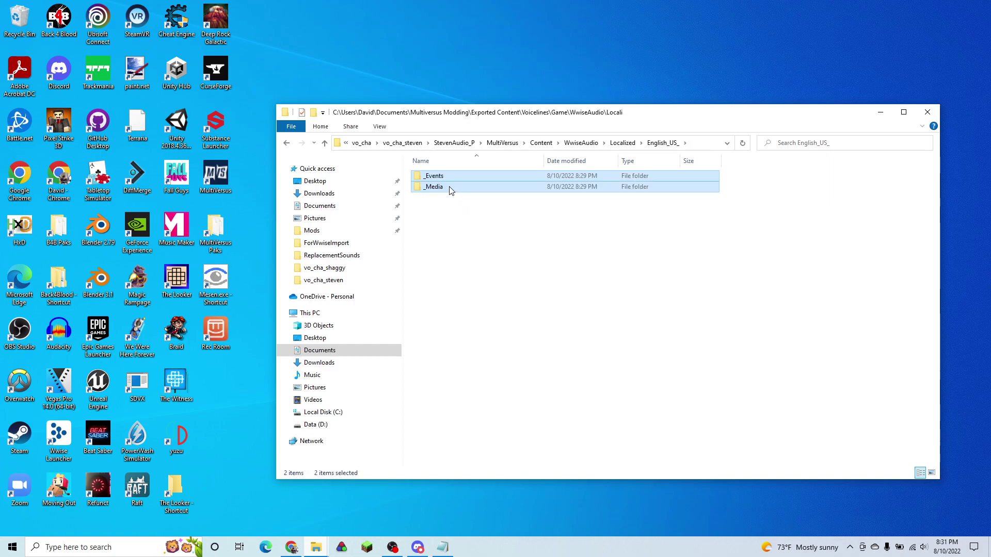
- Rename _Media to Media and _Events to Events
right_click(447, 189)
left_click(490, 442)
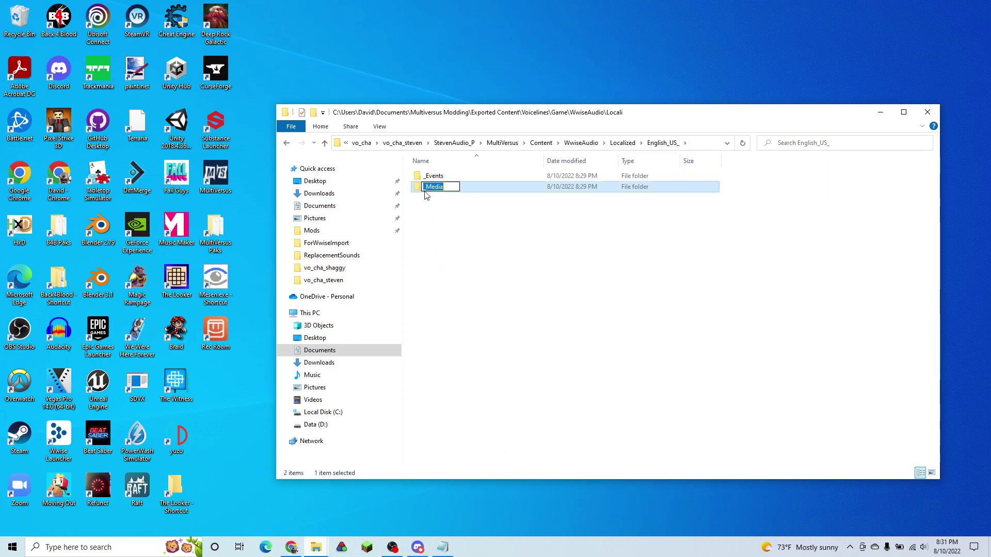
right_click(447, 176)
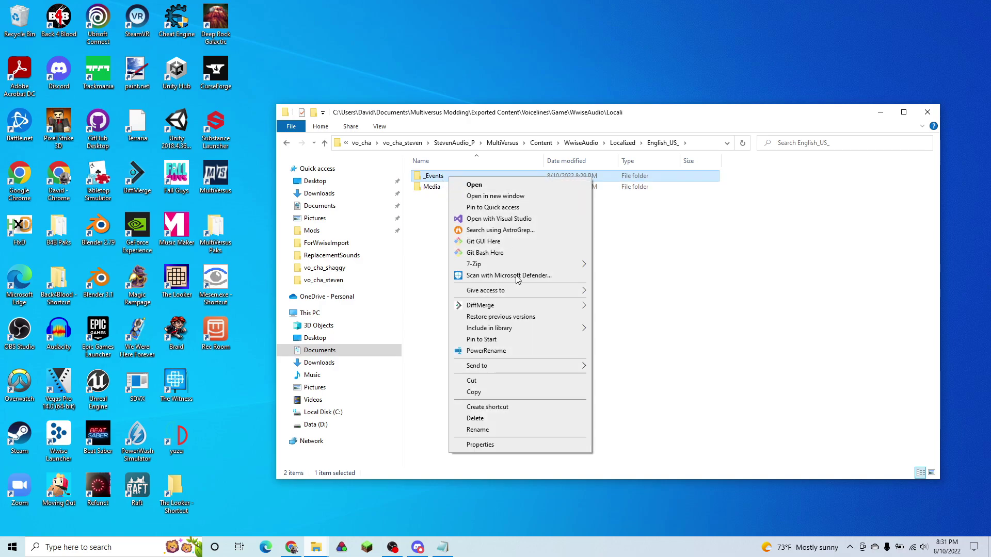
left_click(470, 431)
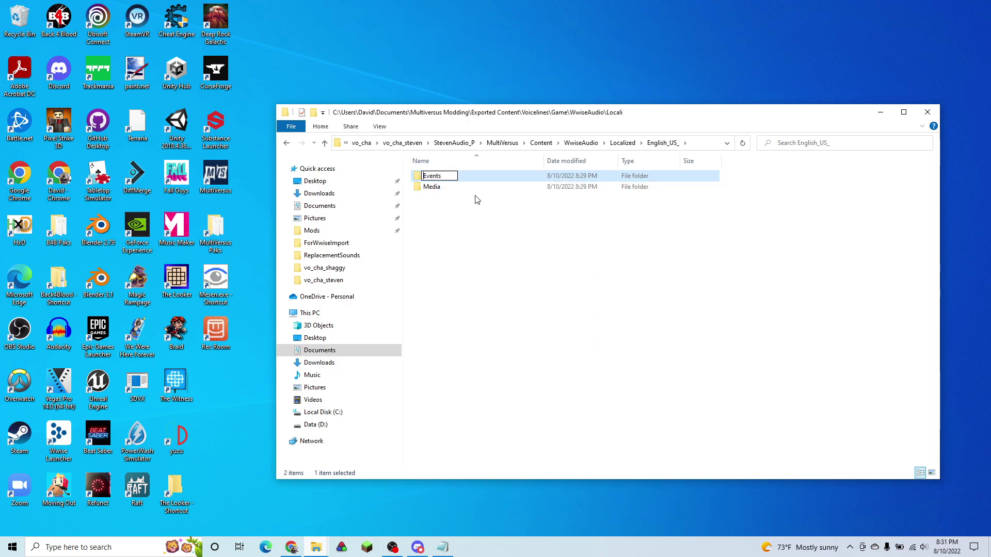
left_click(488, 247)
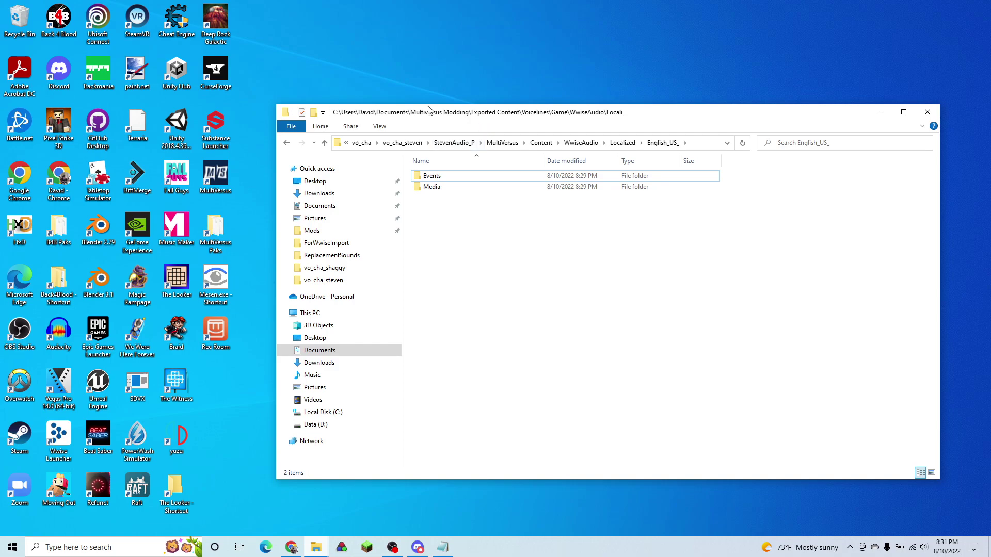
left_click_drag(438, 115, 268, 113)
- Pack StevenAudio_P into StevenAudio_P.pak with the UnrealPak script
left_click(234, 141)
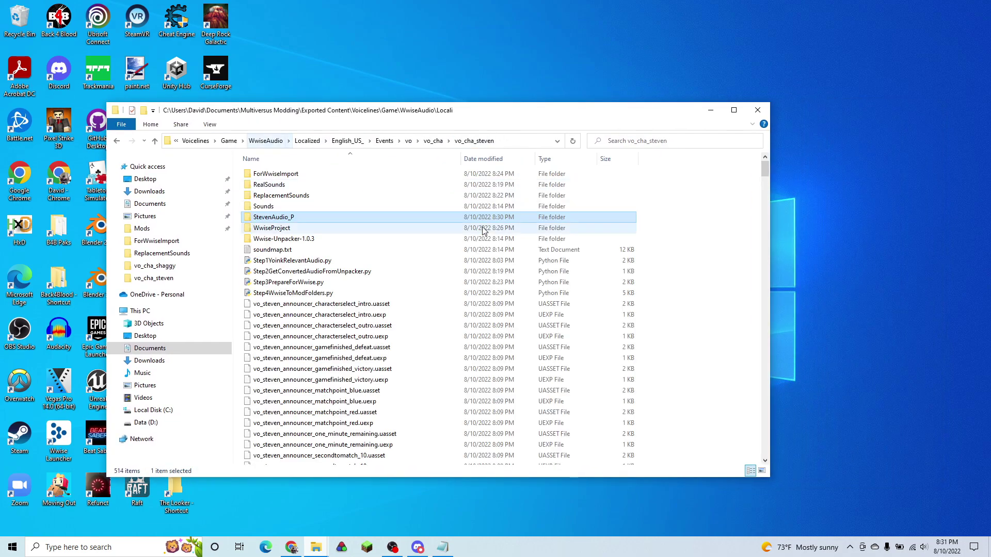
left_click_drag(274, 219, 775, 408)
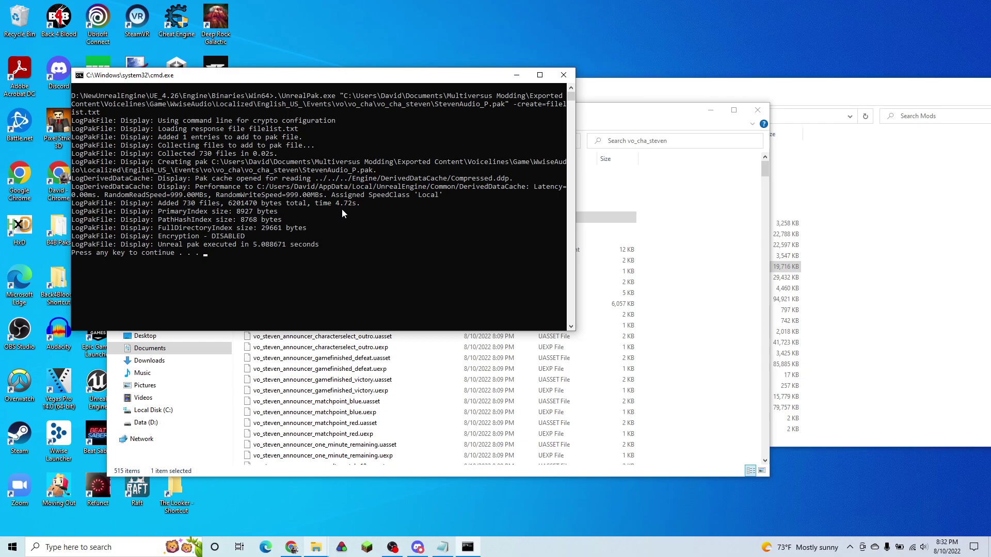
key("Return")
- Copy StevenAudio_P.pak into the MultiVersus Content\Paks folder
left_click(829, 292)
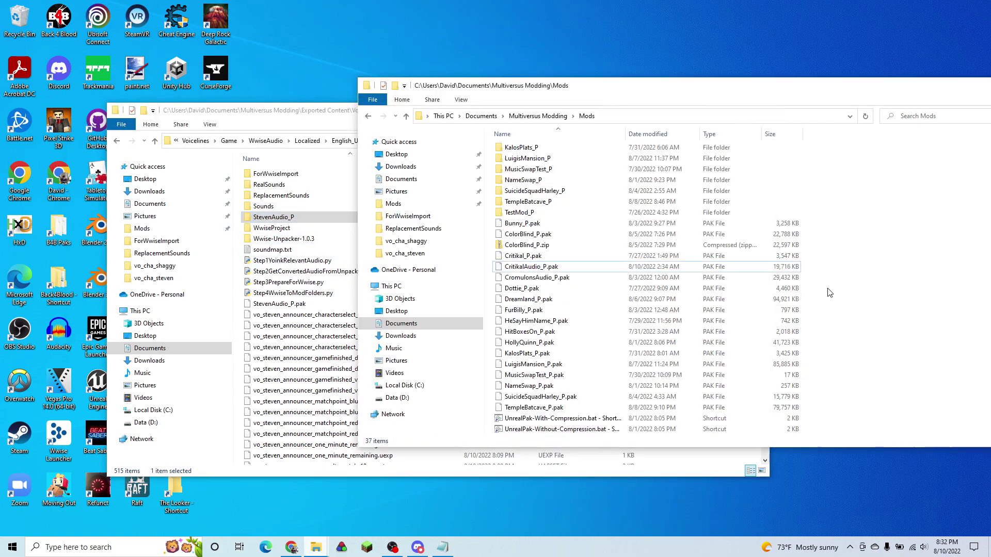
left_click(313, 114)
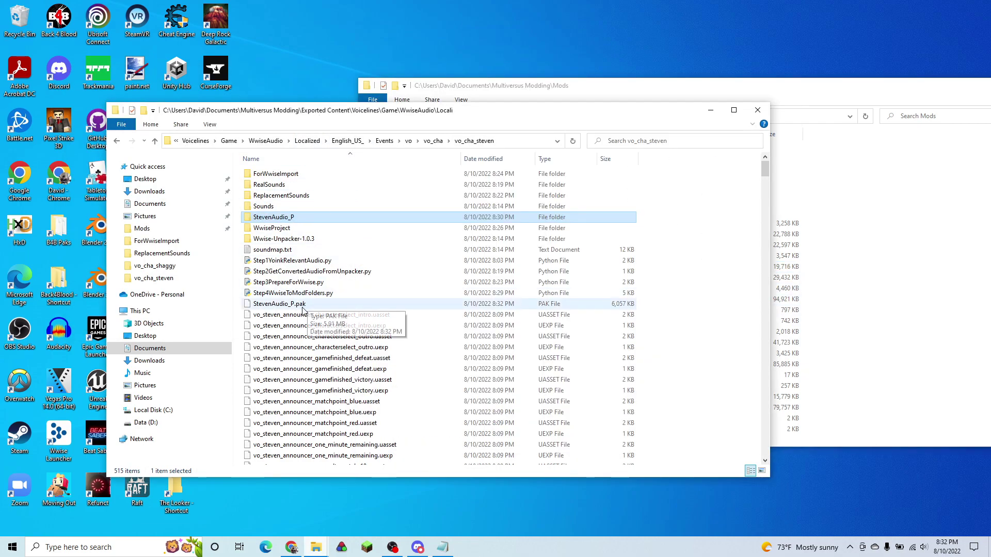
left_click(303, 306)
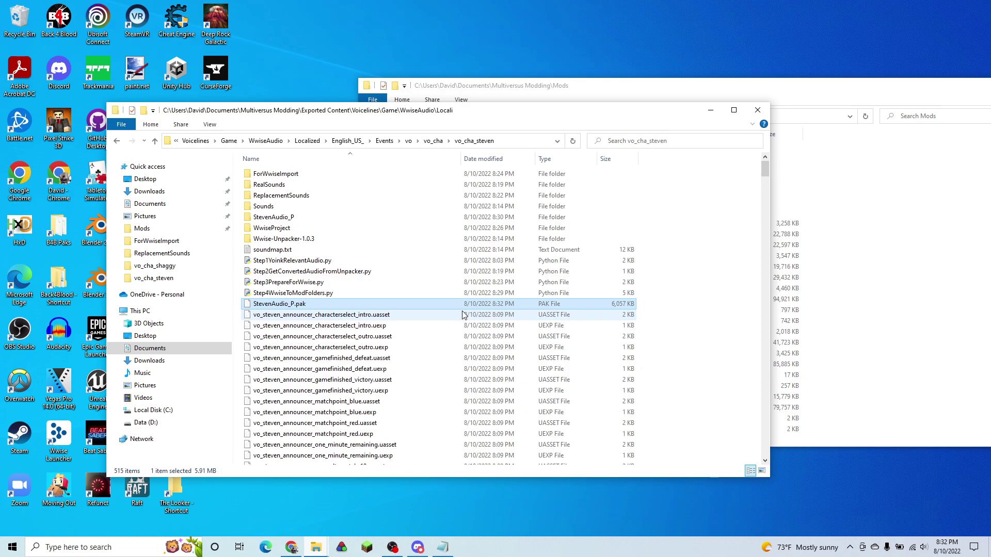
left_click(316, 546)
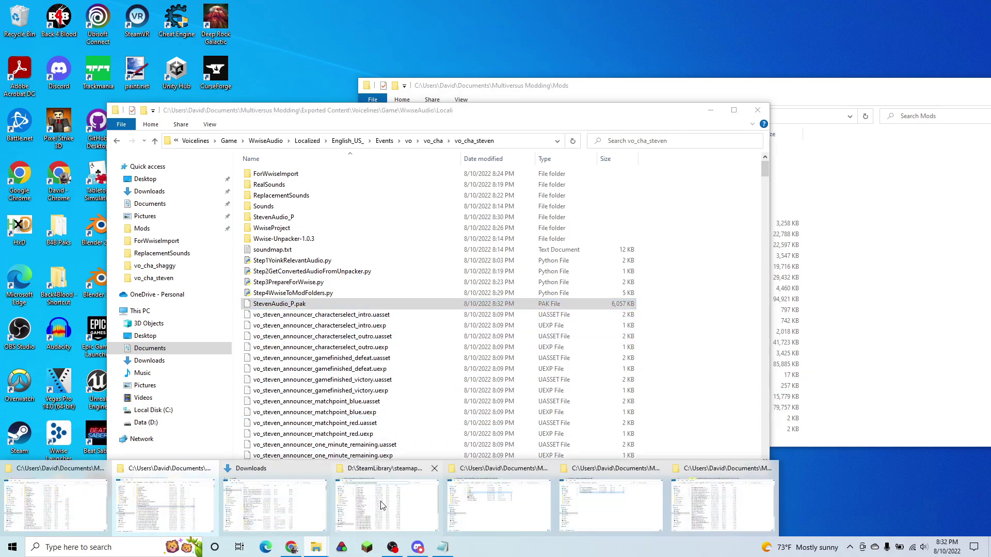
left_click(382, 505)
key("ctrl+v")
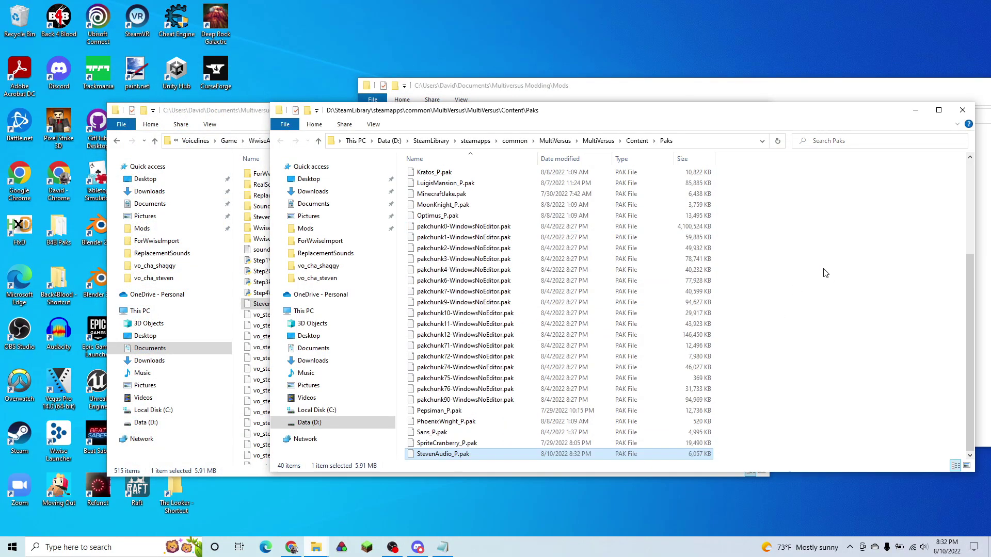
left_click(914, 111)
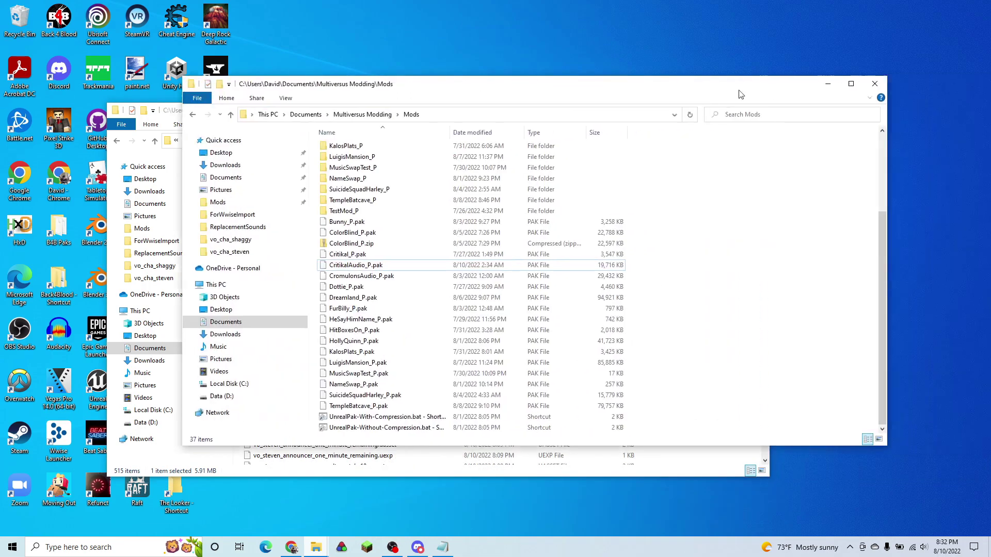
left_click(807, 80)
- In MultiVersus, confirm Normal 1 VS 1 mode and select Sans as the fighter
left_click(710, 110)
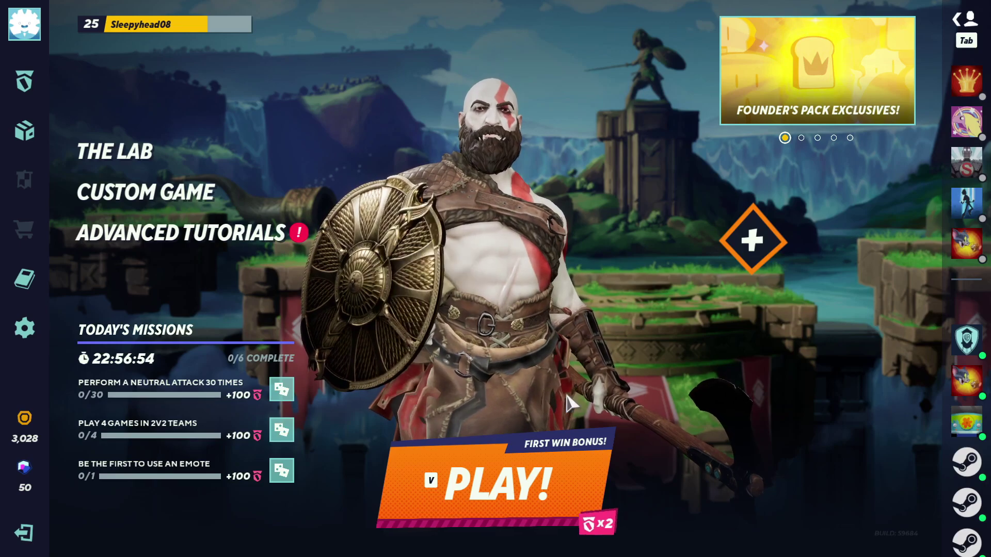
left_click(557, 436)
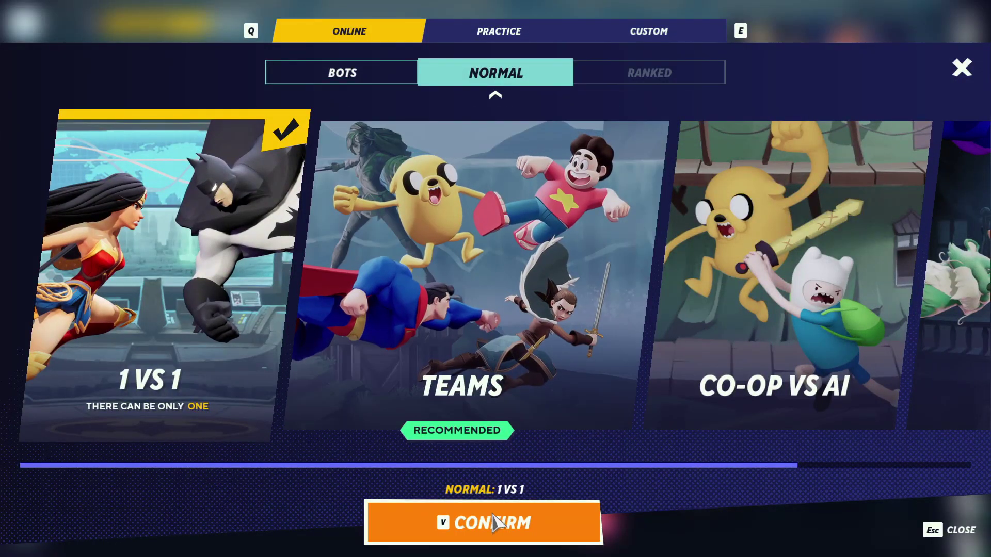
left_click(494, 523)
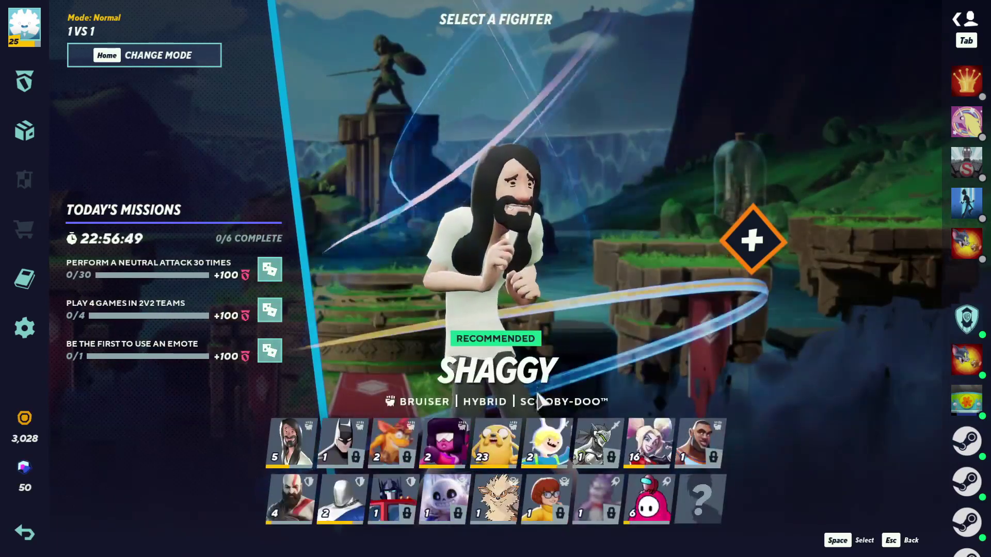
left_click(443, 498)
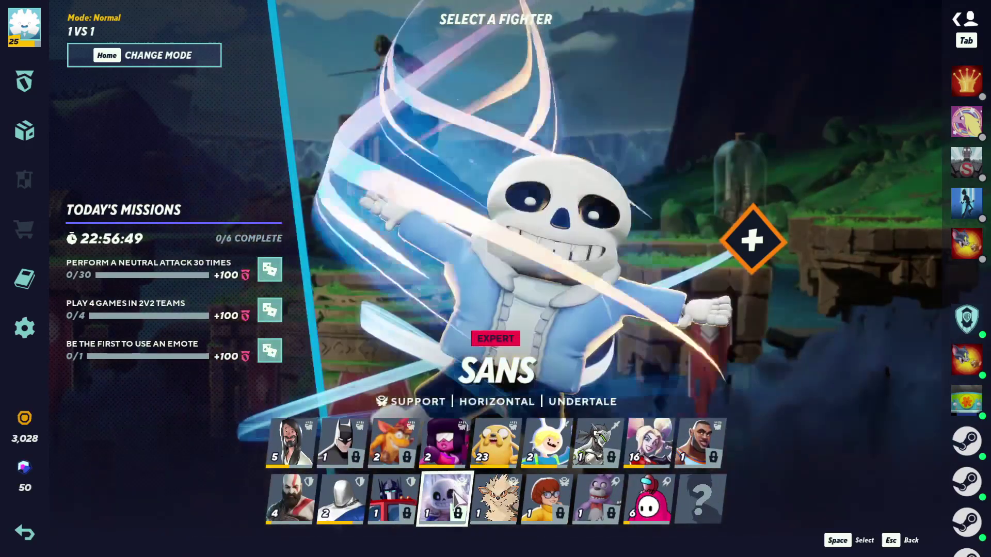